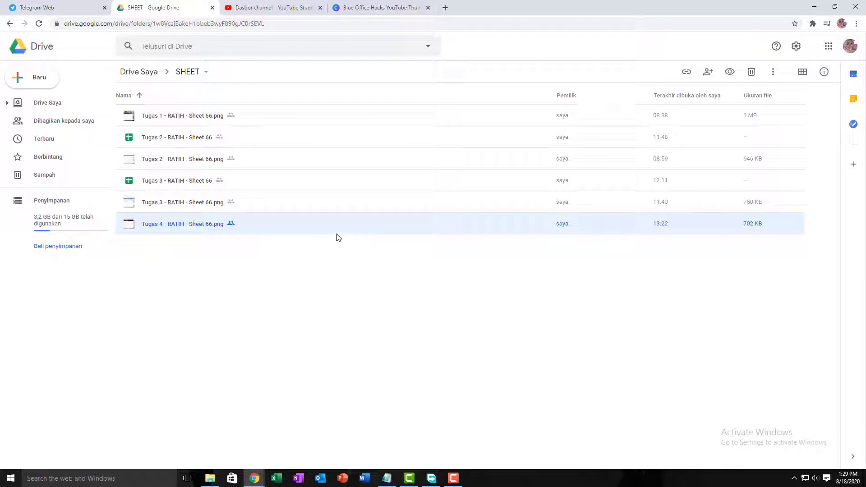
- Open the Tugas 3 spreadsheet from the SHEET folder and go to its TUGAS 4 sheet
double_click(320, 188)
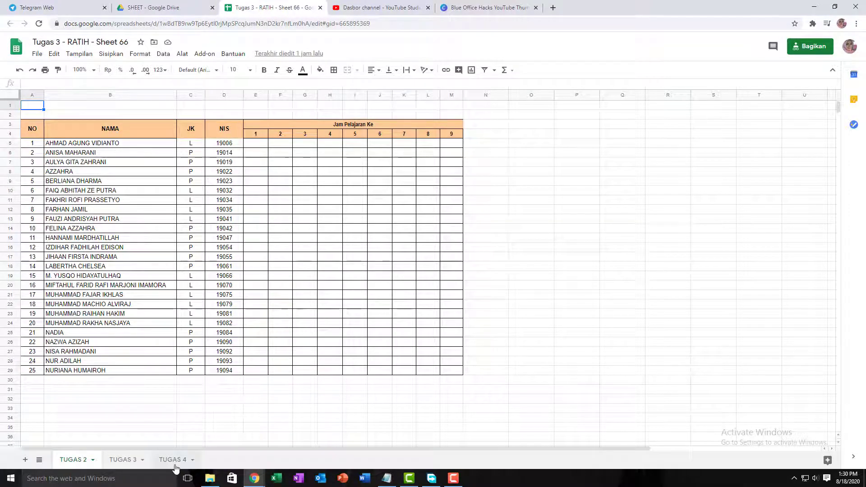
left_click(175, 462)
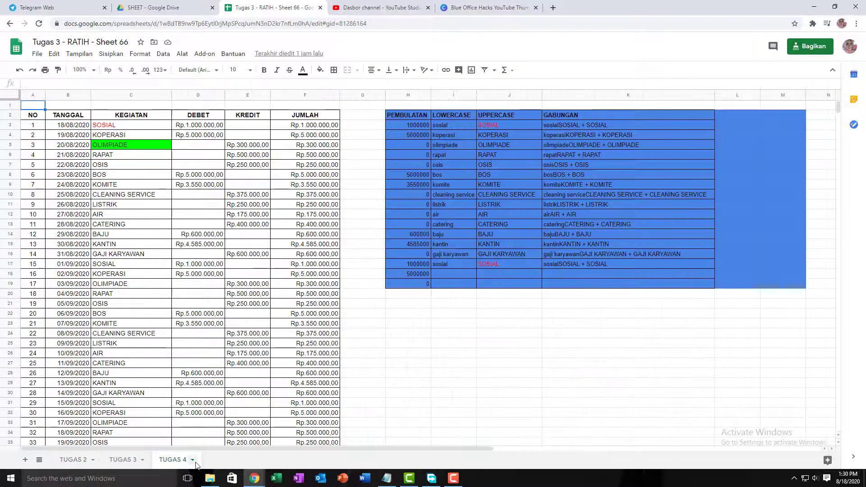
left_click(194, 462)
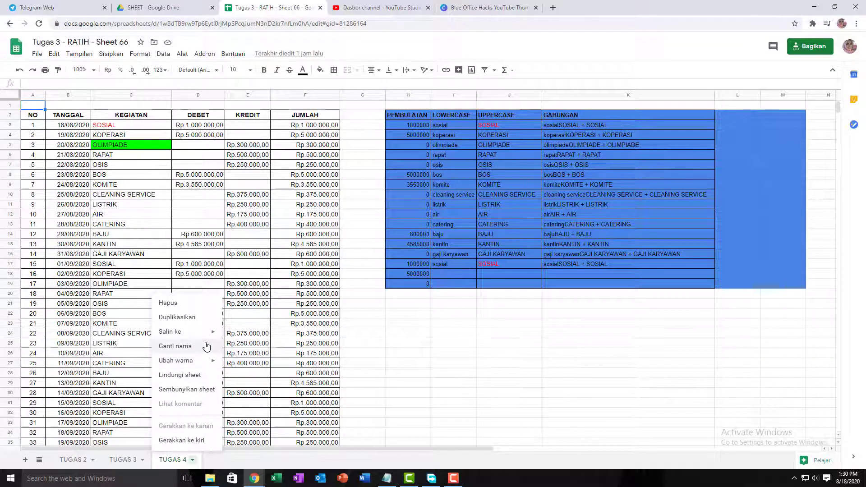
left_click(193, 460)
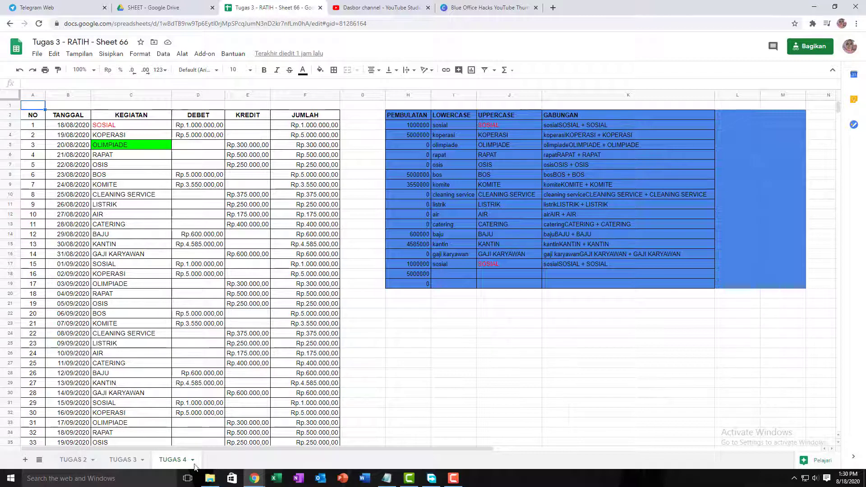
- Add a new sheet to the spreadsheet and name it TUGAS 5
left_click(25, 460)
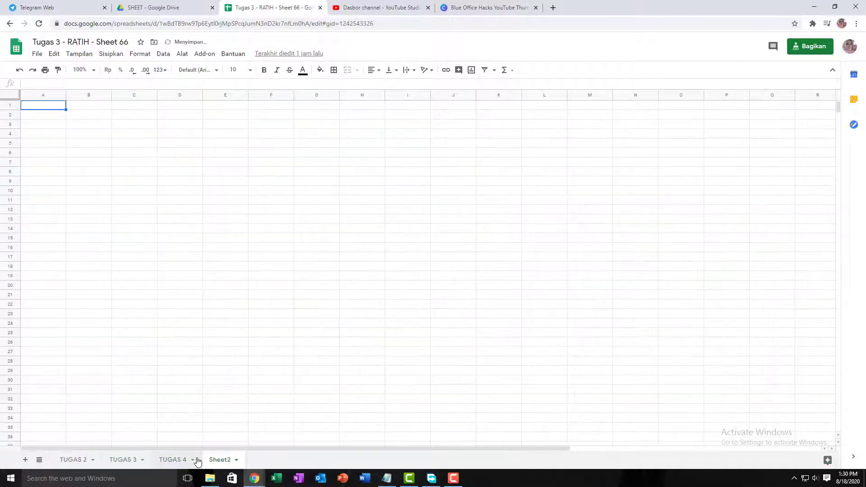
double_click(215, 460)
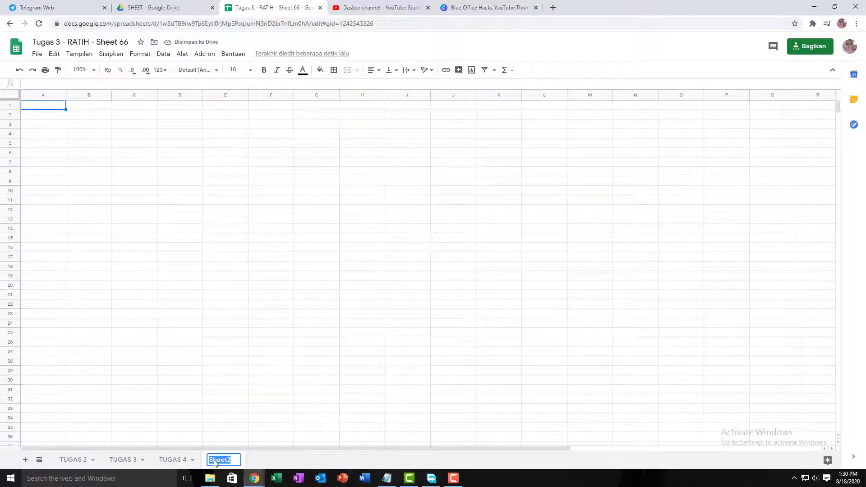
type("TUGAS 5")
key("Return")
- Enter the labels UANG MASUK, UANG KELUAR and JUMLAH in cells A1 to A3 of TUGAS 5
type("U")
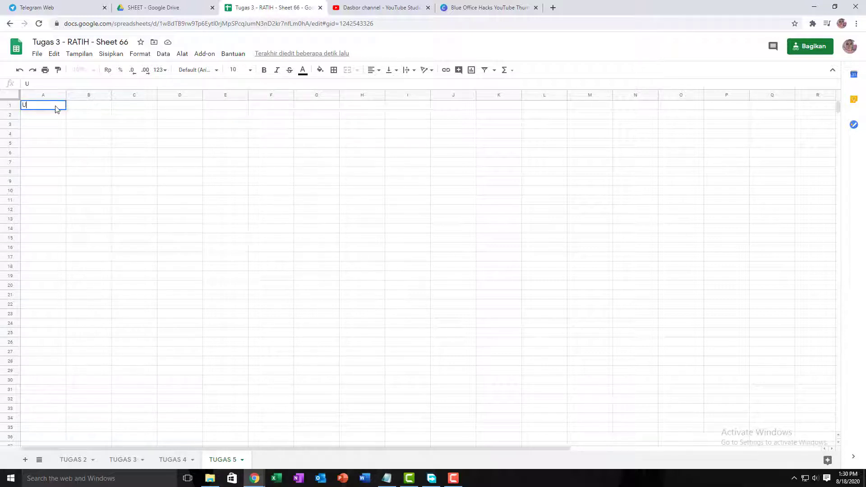
type("ANG MASUK")
key("Return")
type("U")
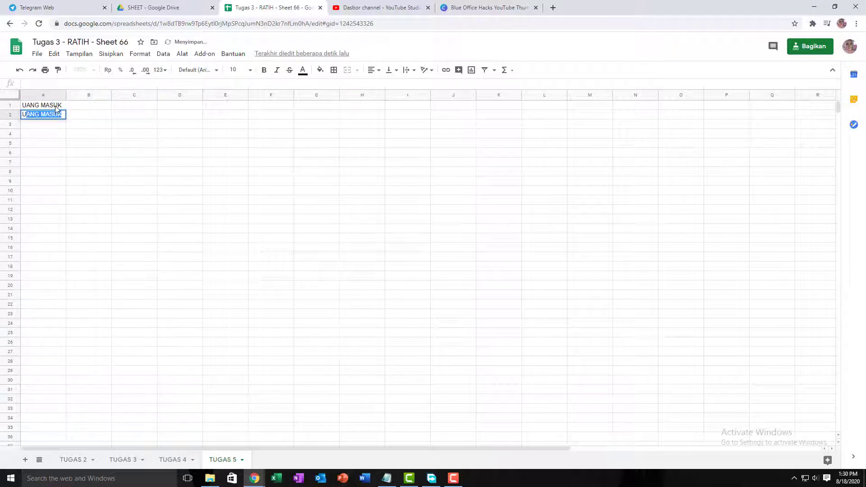
type("ANG KELUAR")
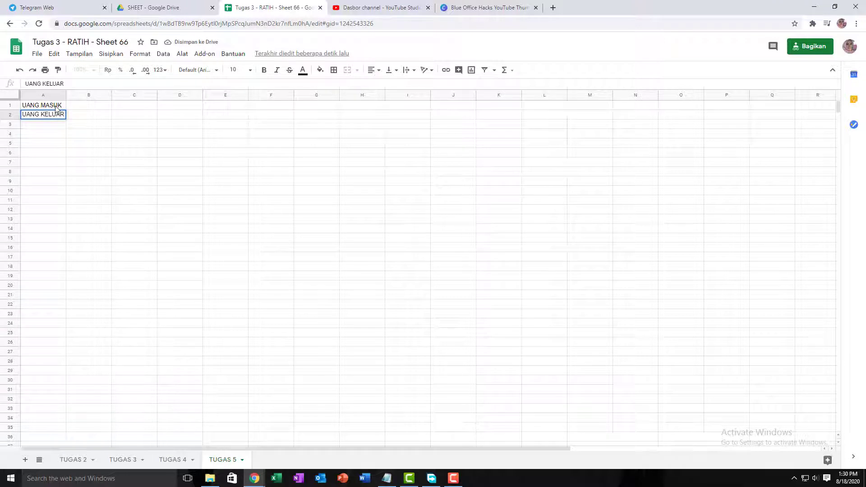
key("Return")
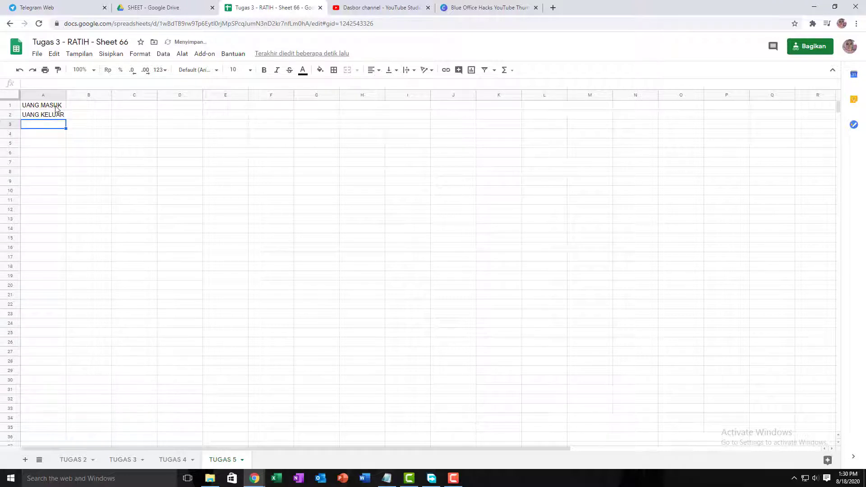
type("JUMLAH")
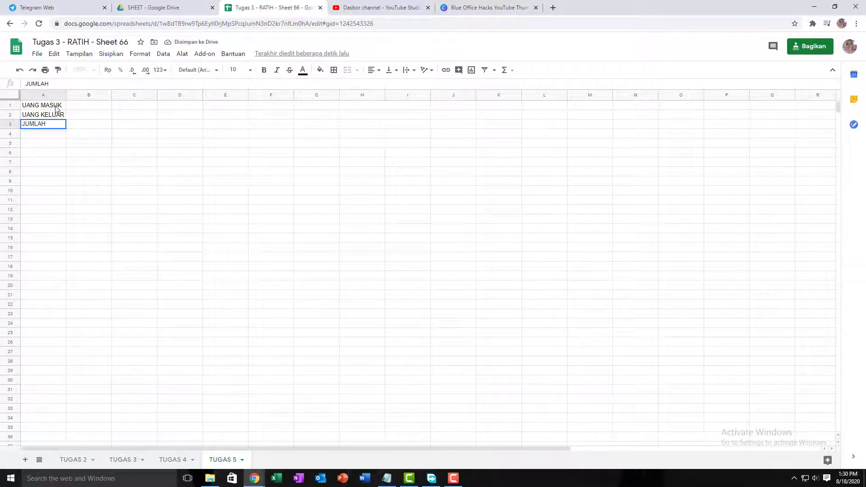
key("Return")
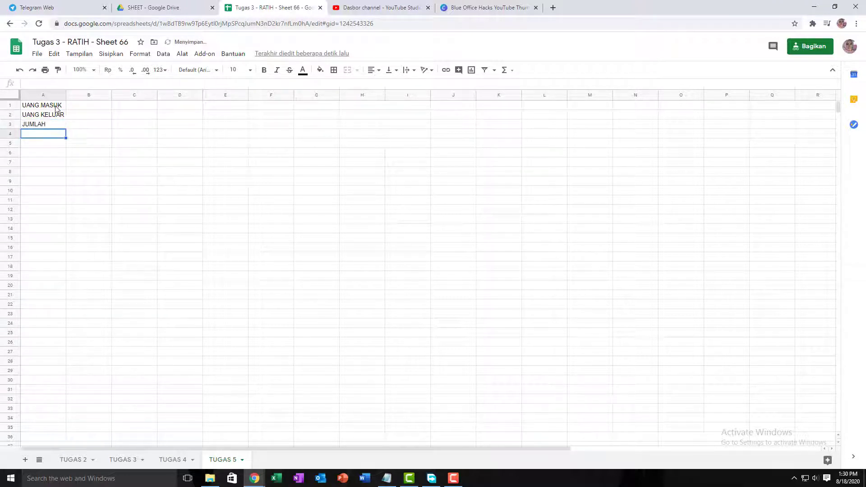
- Sum the DEBET range D3:D58 of sheet TUGAS 4 in cell B1 of TUGAS 5, and widen column B to fit the amount
left_click(87, 108)
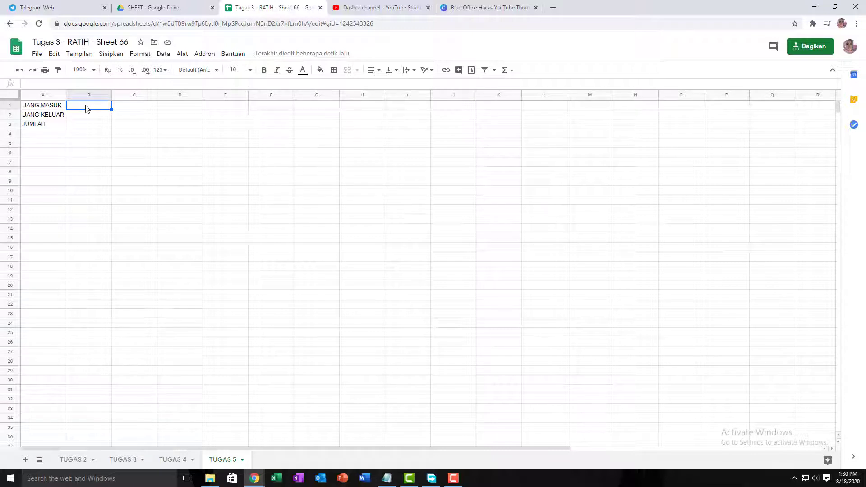
type("=SUM")
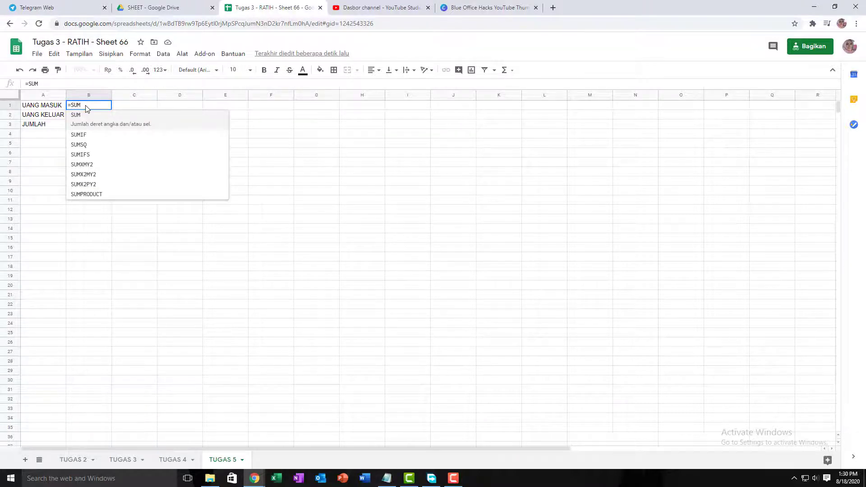
type("(")
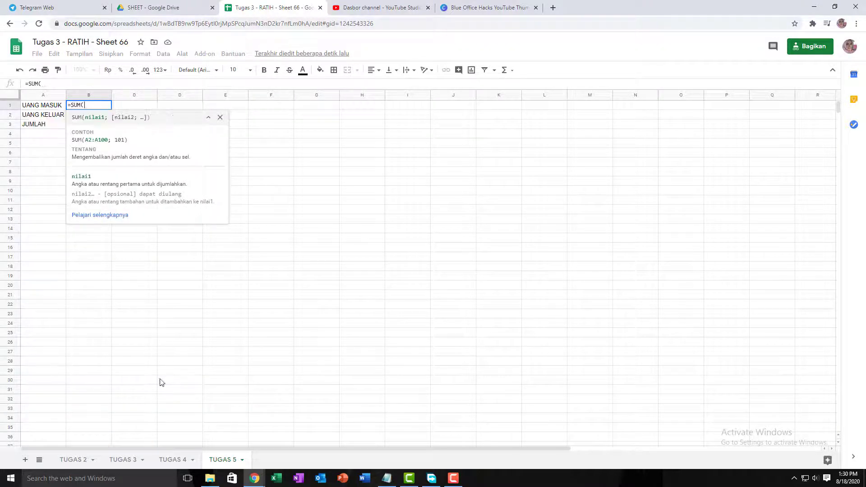
left_click(176, 460)
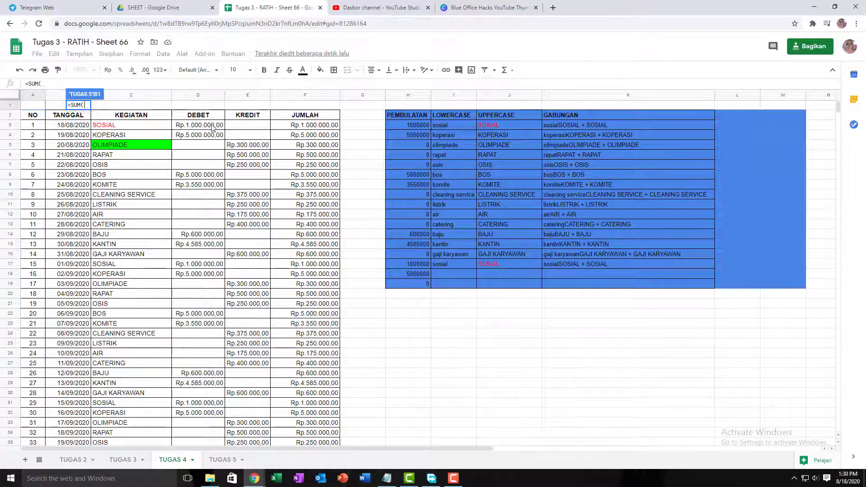
left_click_drag(213, 129, 206, 336)
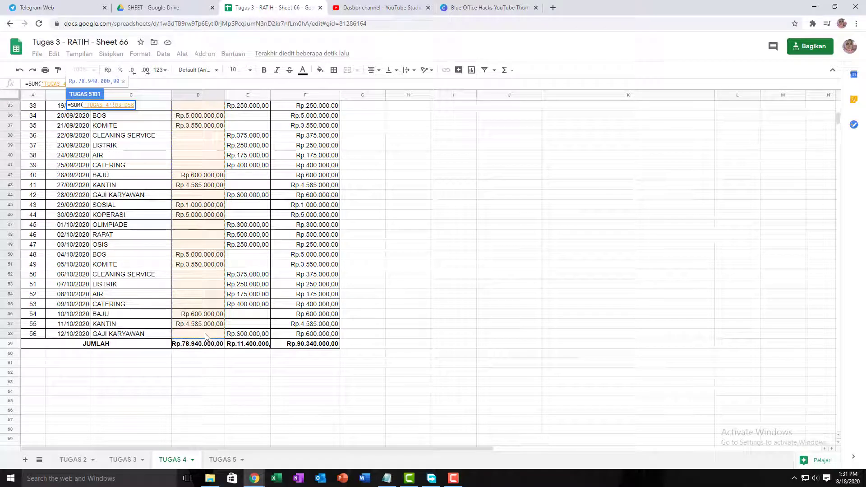
key("Return")
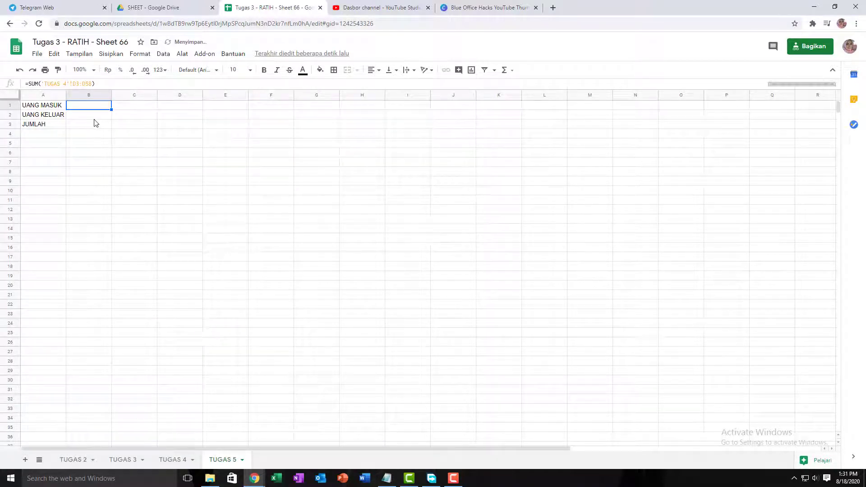
left_click(102, 109)
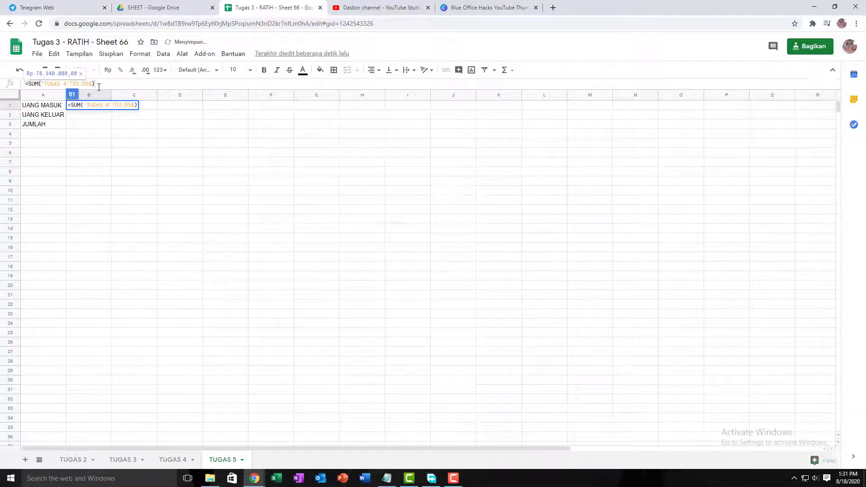
key("Down")
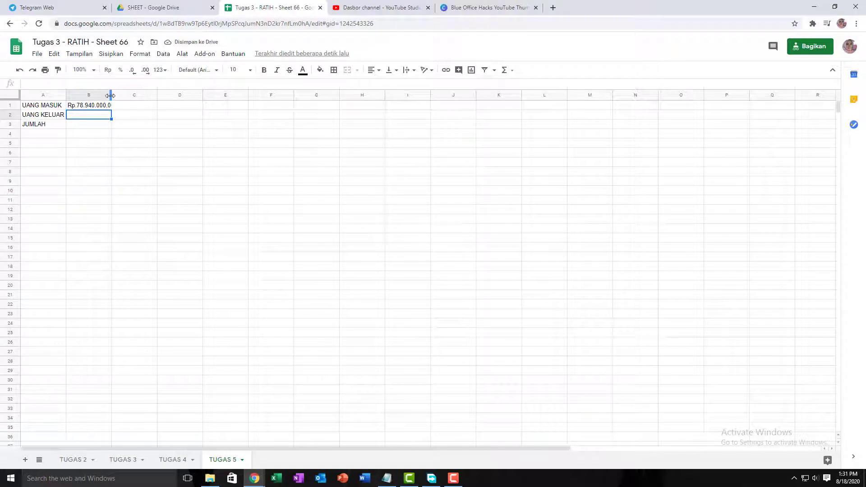
left_click_drag(111, 95, 123, 96)
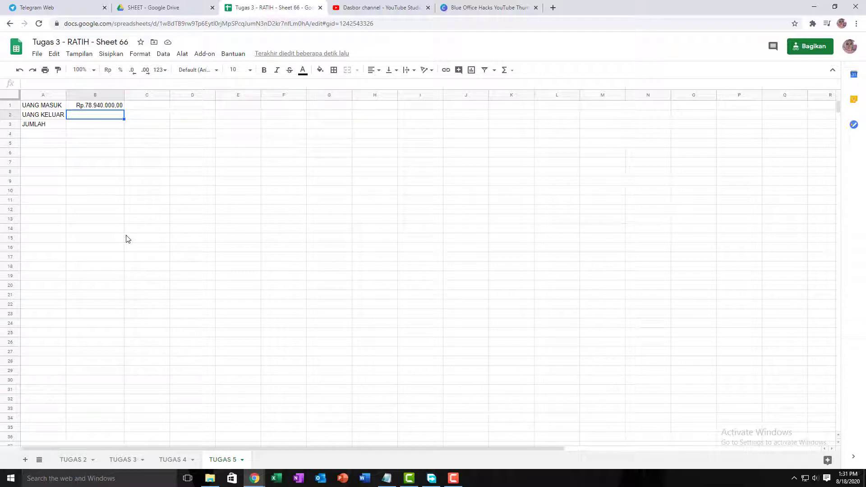
- Sum the KREDIT range E3:E58 of sheet TUGAS 4 in cell B2 of TUGAS 5
type("=")
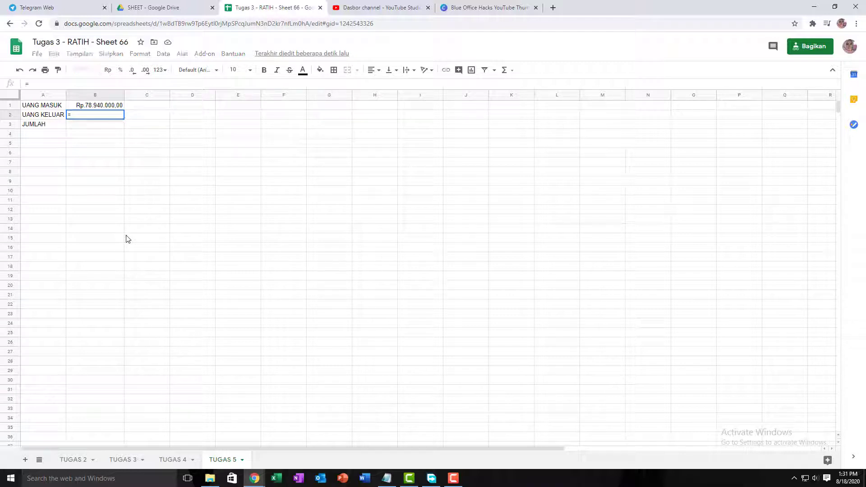
type("SUM")
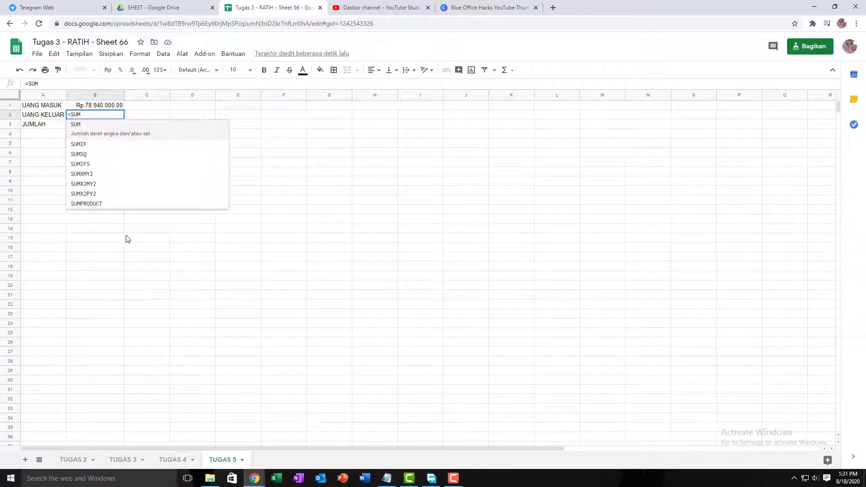
type("(")
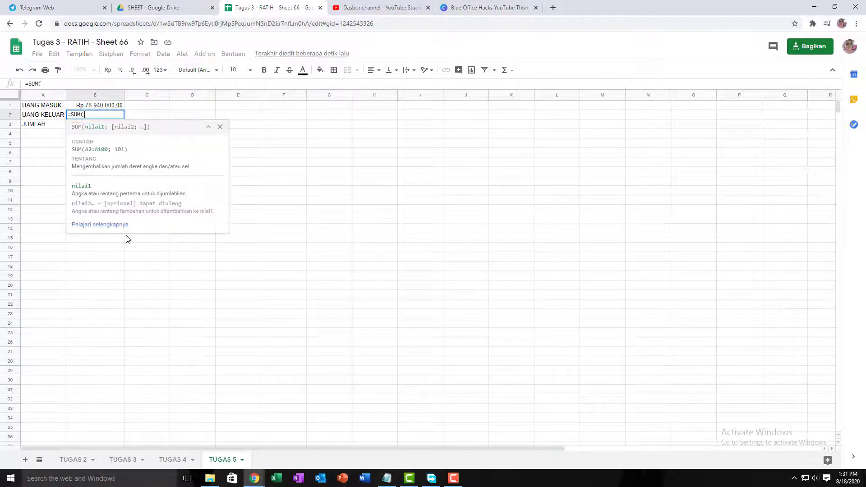
left_click(185, 458)
scroll(271, 166, "up", 7)
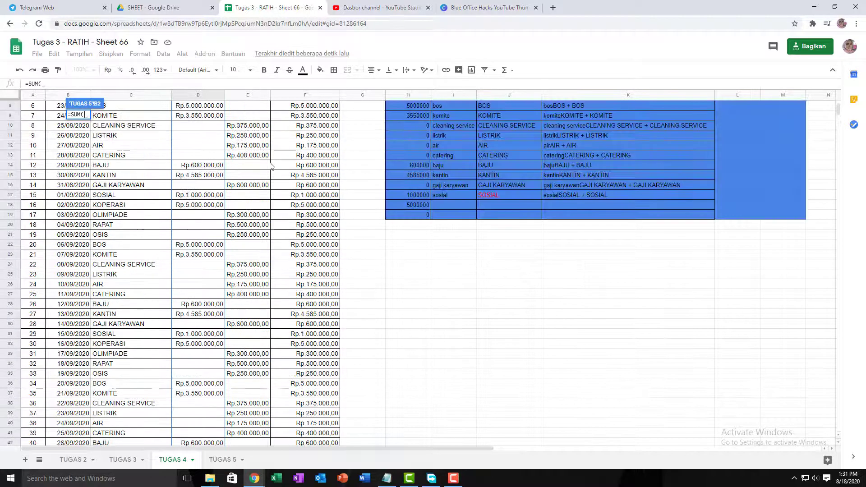
scroll(271, 166, "up", 3)
left_click(249, 125)
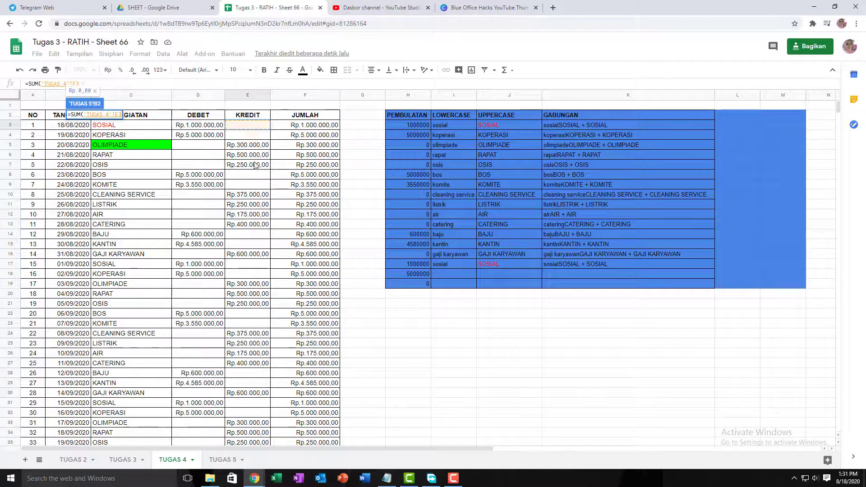
left_click_drag(255, 165, 257, 377)
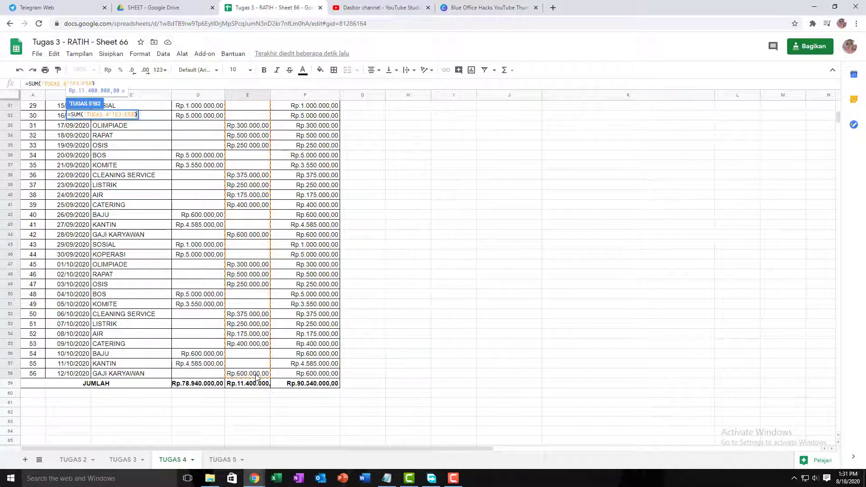
key("Return")
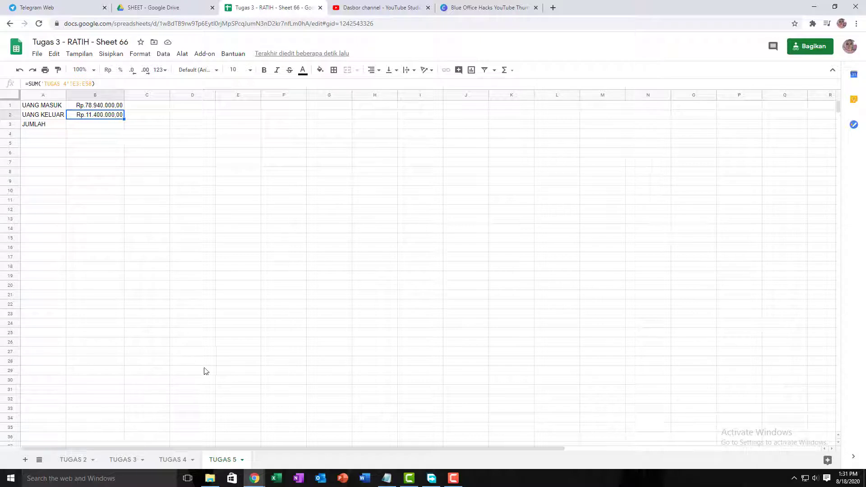
- Define the DEBET cells D3:D58 on sheet TUGAS 4 as a named range called uangmasuk
left_click(175, 458)
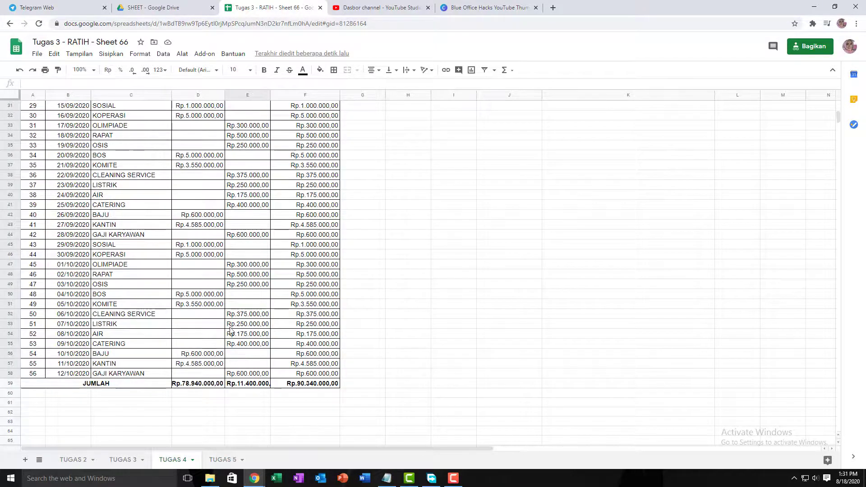
scroll(232, 317, "up", 5)
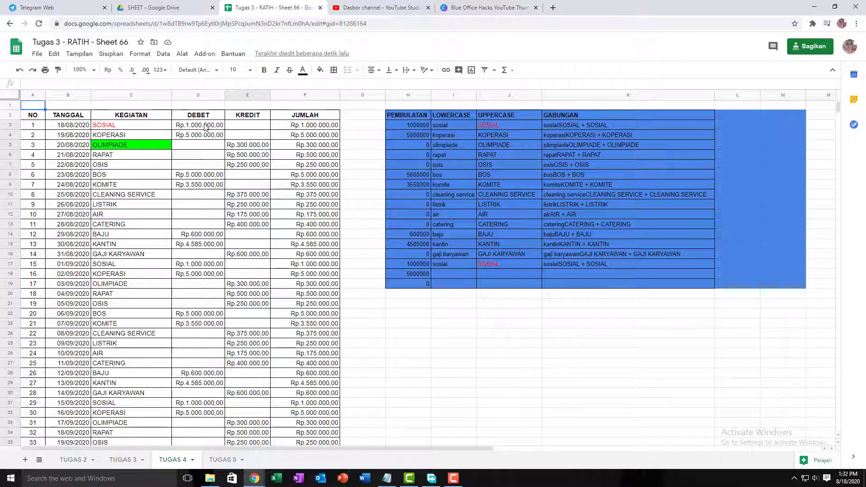
left_click_drag(205, 127, 221, 333)
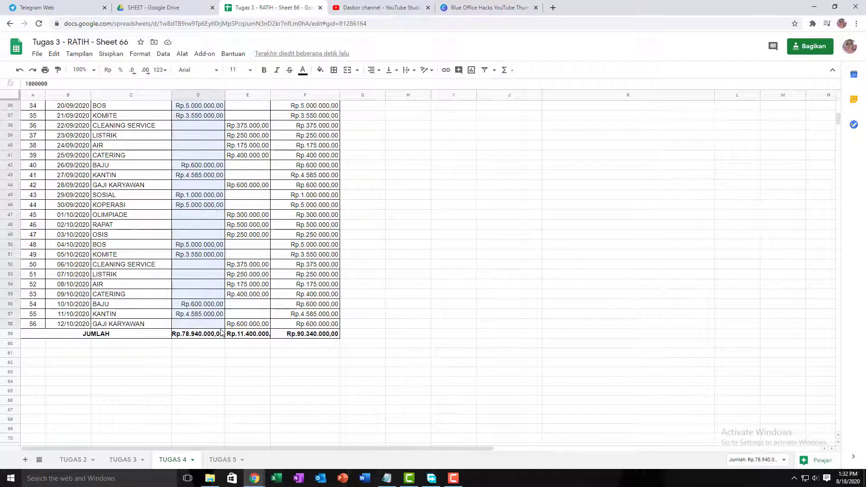
right_click(201, 303)
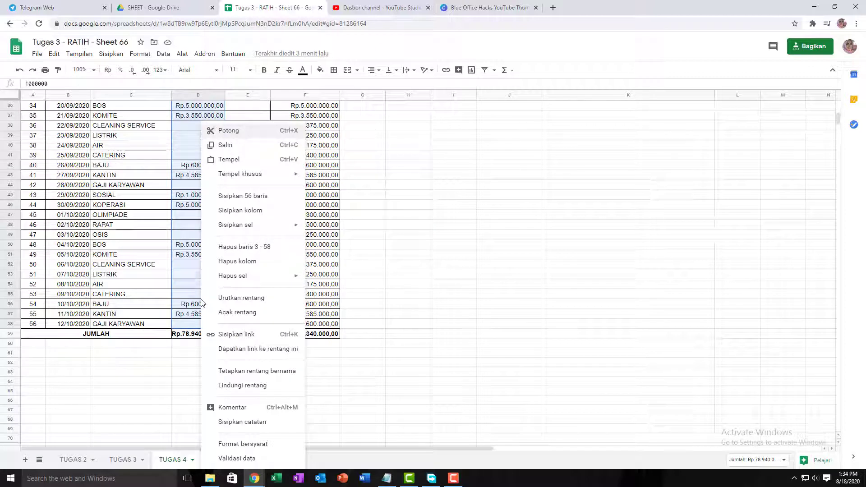
left_click(270, 374)
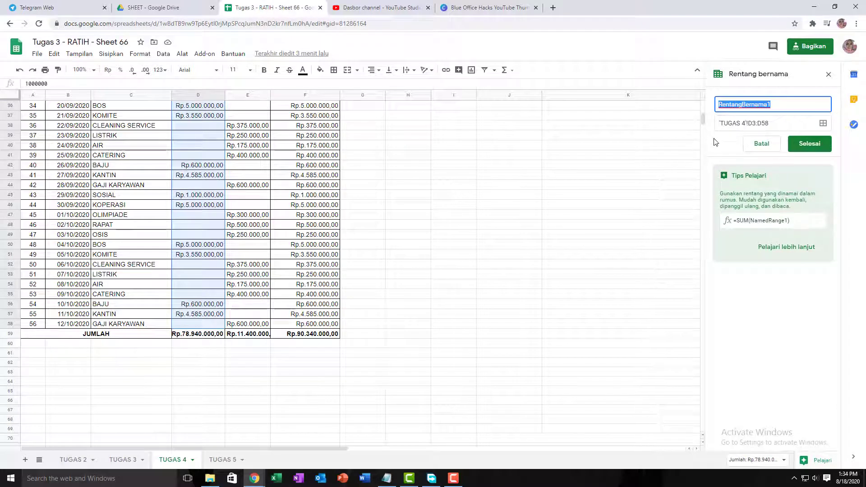
type("uan")
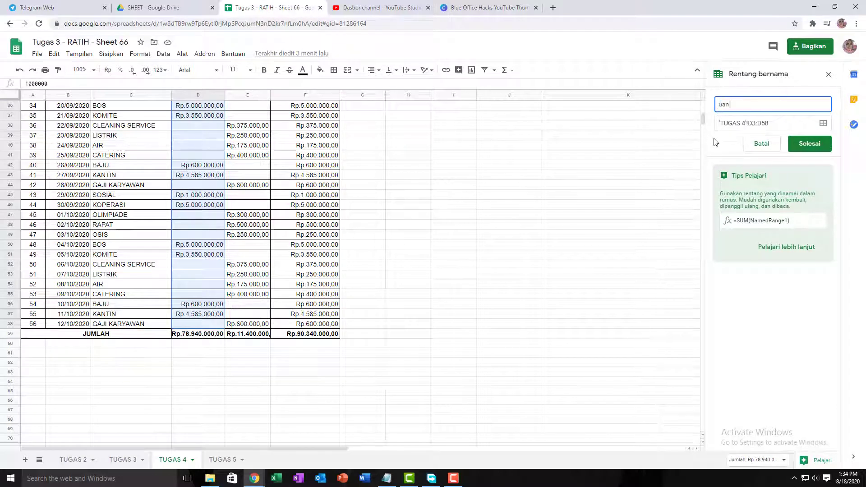
type("gmasuk")
left_click(814, 149)
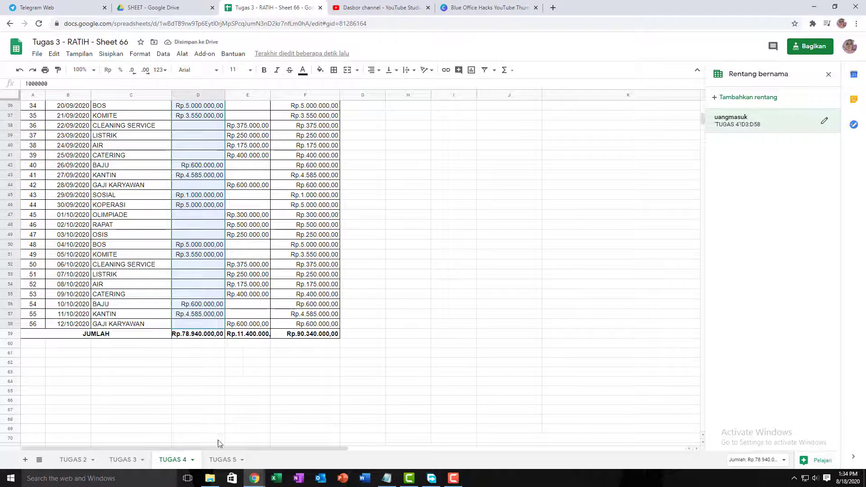
- Sum the named range uangmasuk in cell C1 of TUGAS 5, and widen column C to fit the amount
left_click(222, 461)
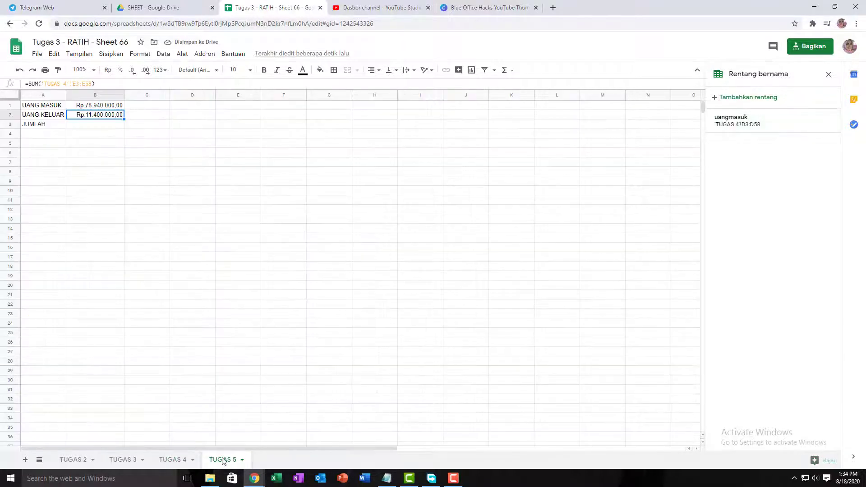
left_click(133, 108)
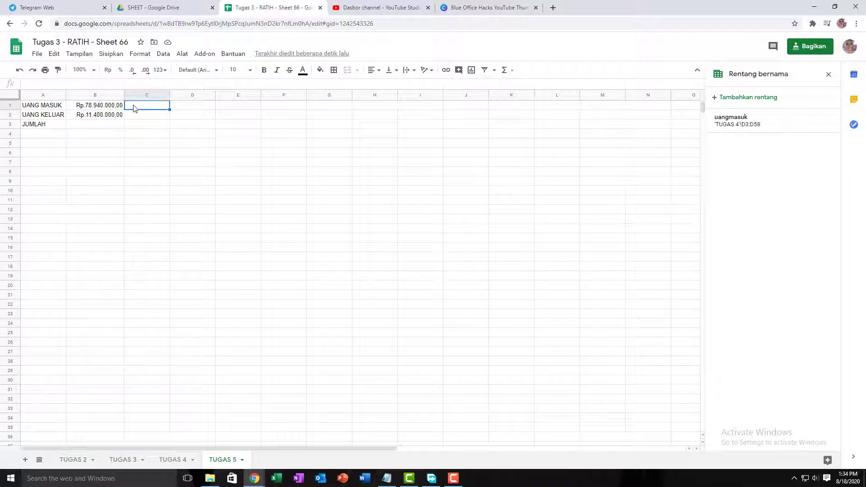
type("=")
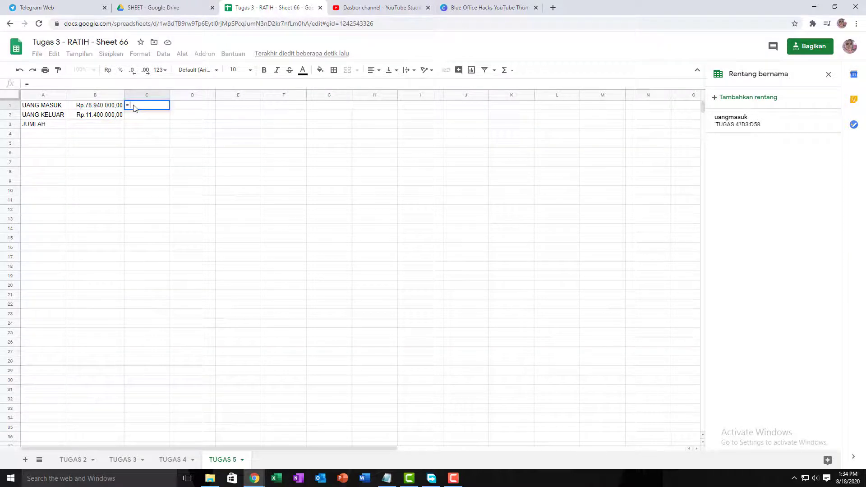
type("s")
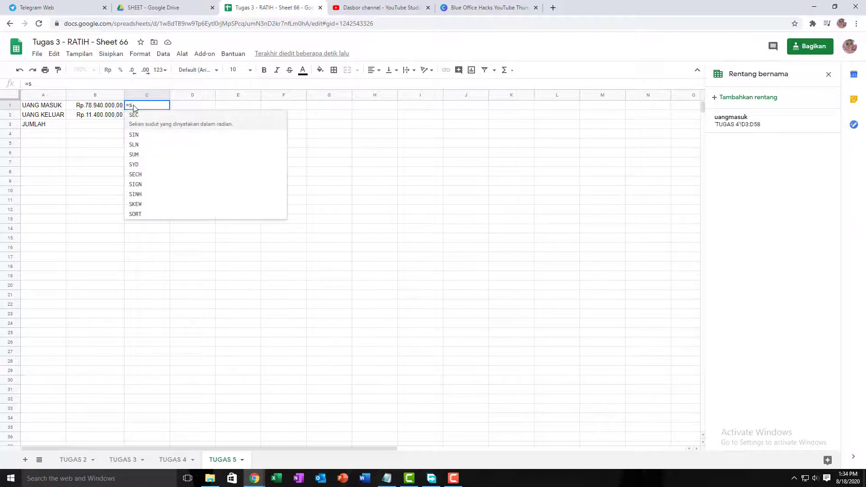
type("um")
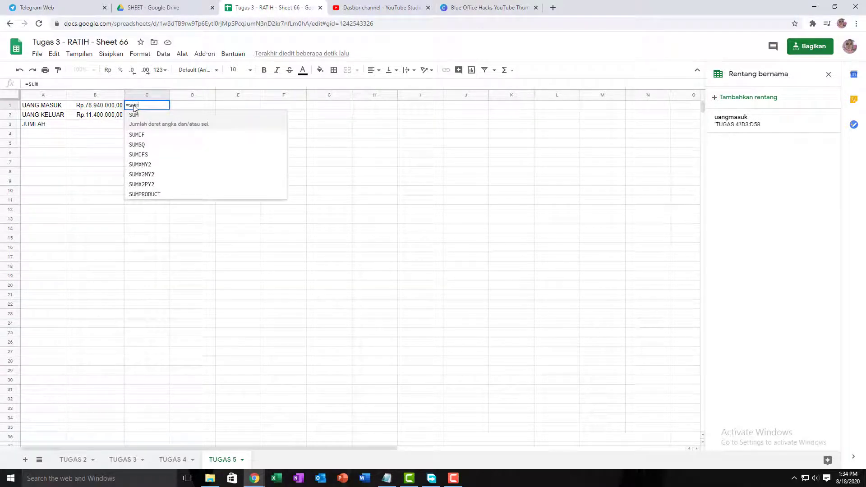
type("(")
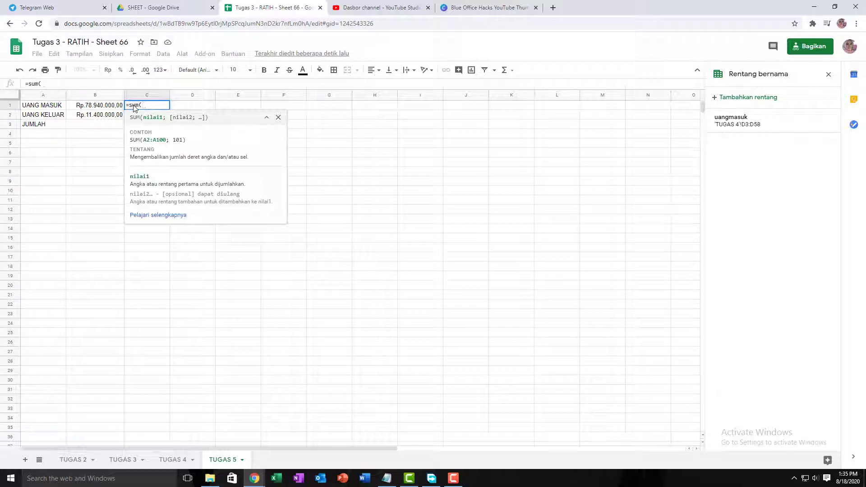
type("ua")
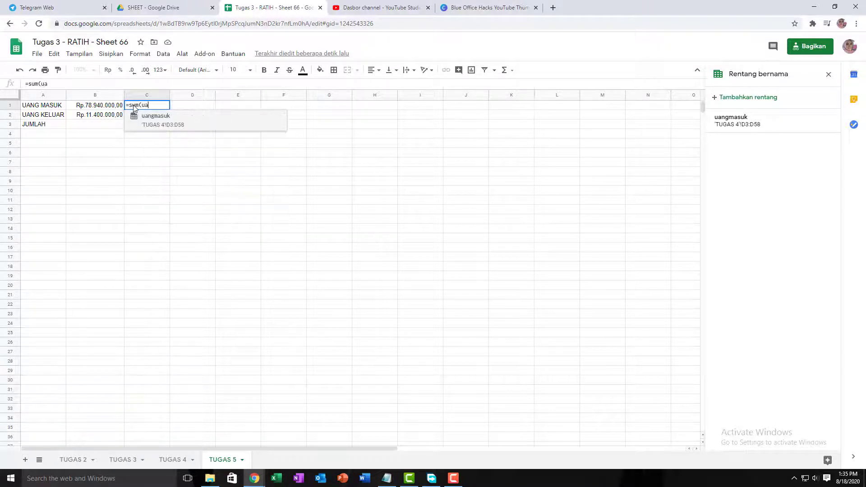
type("ngmasuk)")
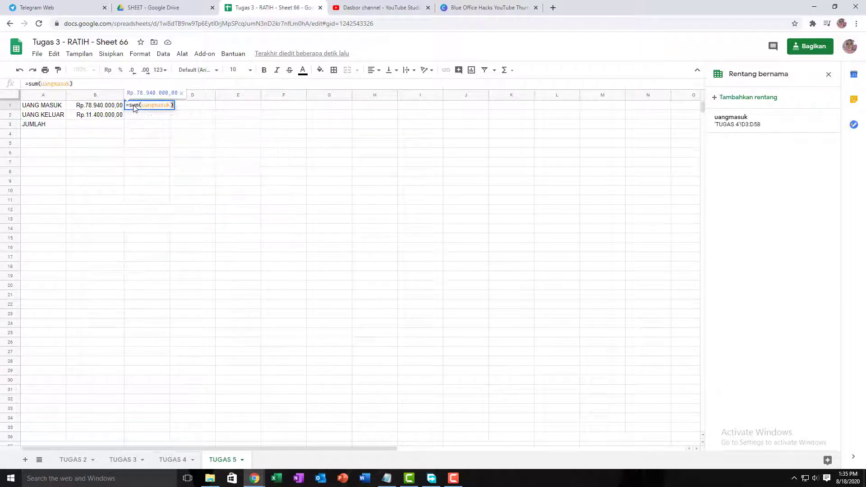
key("Return")
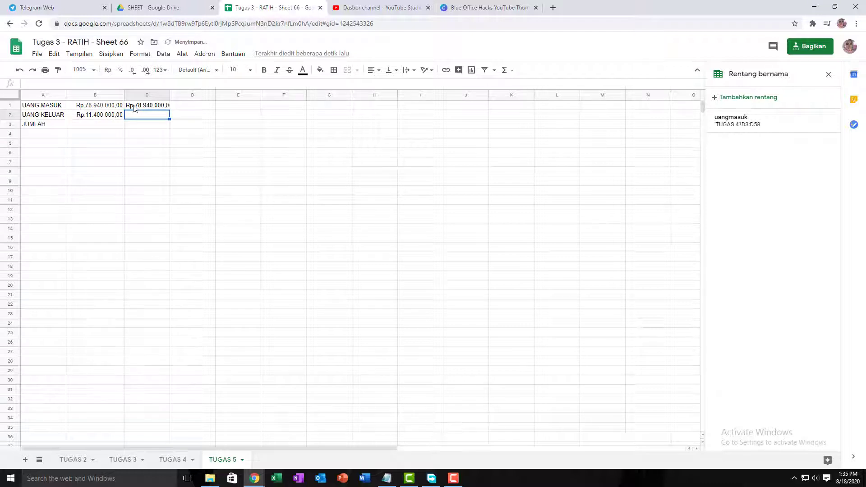
left_click_drag(169, 96, 179, 95)
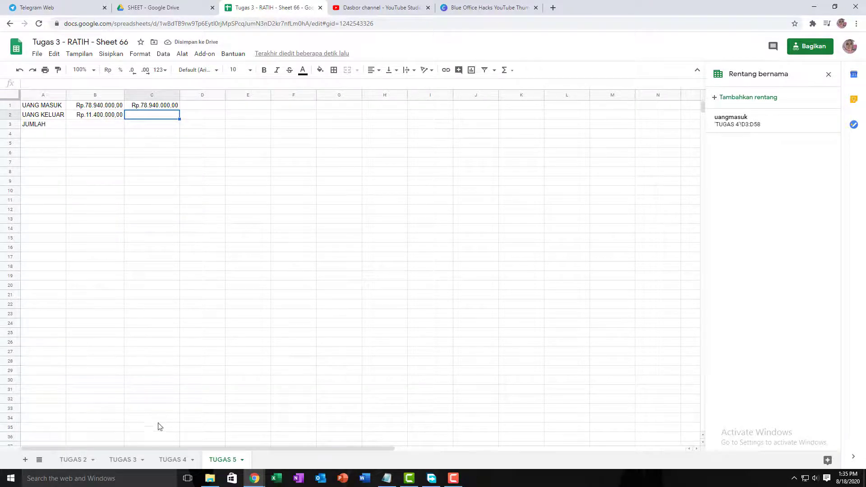
- Define the KREDIT cells E3:E58 on sheet TUGAS 4 as a named range called uangkeluar
left_click(173, 459)
scroll(196, 349, "up", 10)
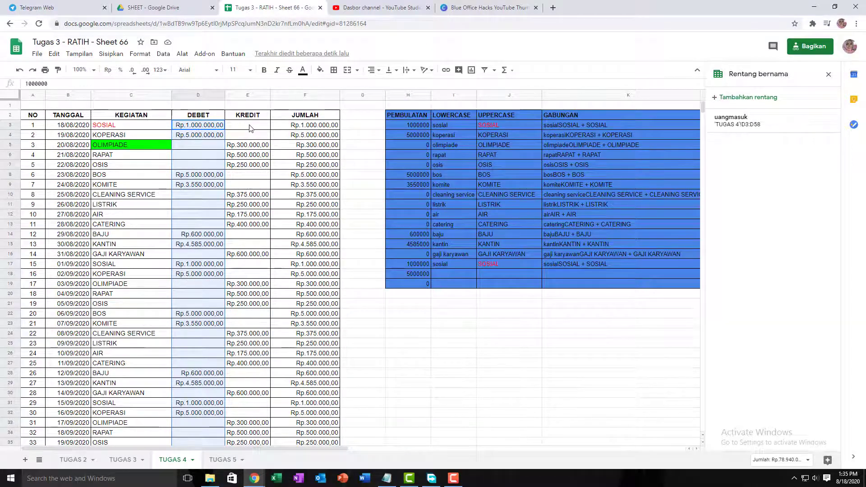
left_click_drag(250, 127, 258, 385)
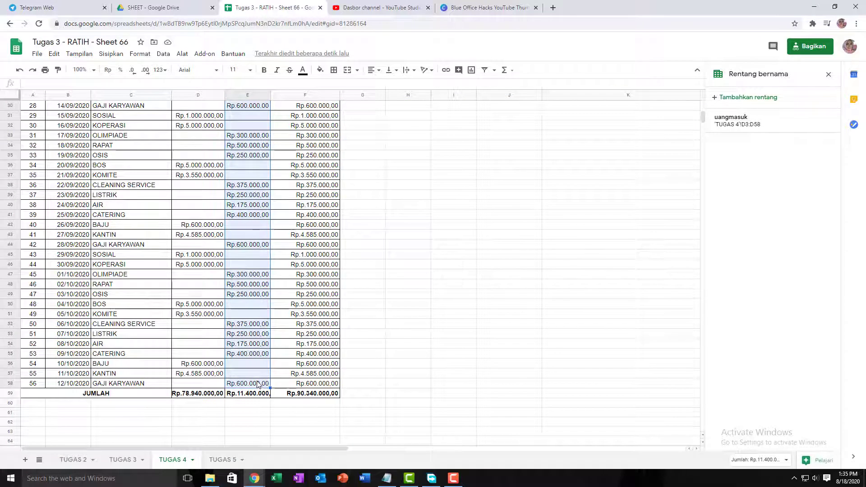
right_click(255, 335)
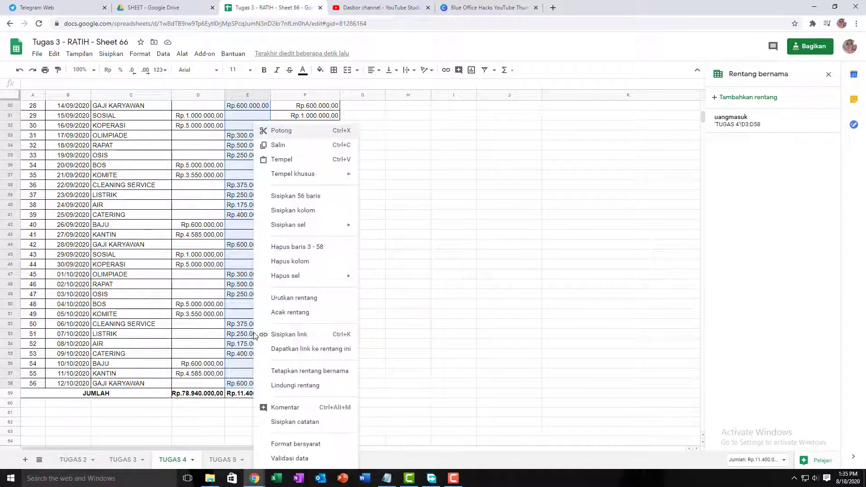
left_click(301, 373)
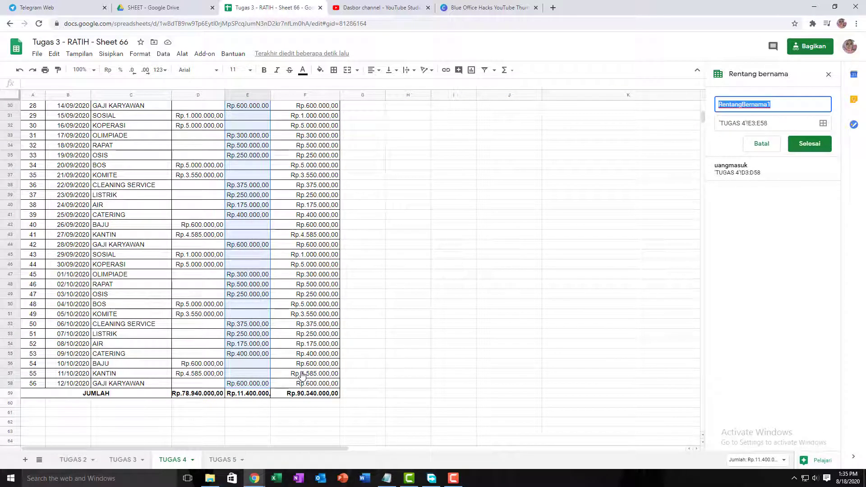
type("uangk")
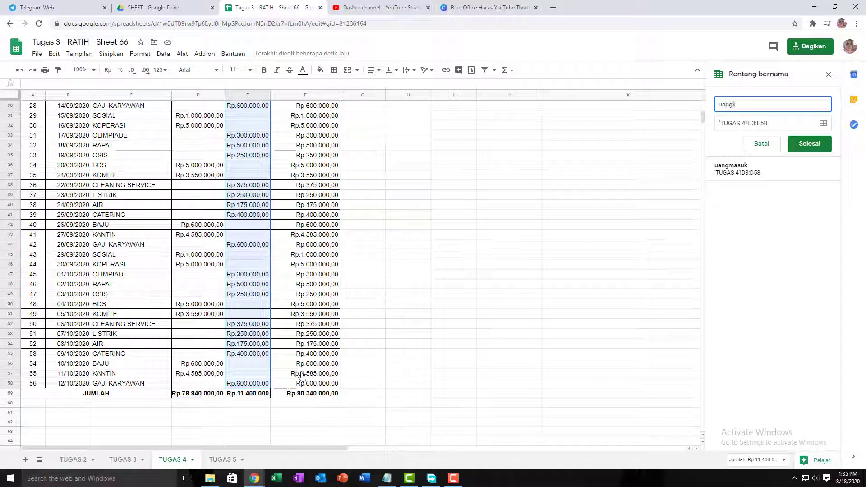
type("eluar")
left_click(825, 145)
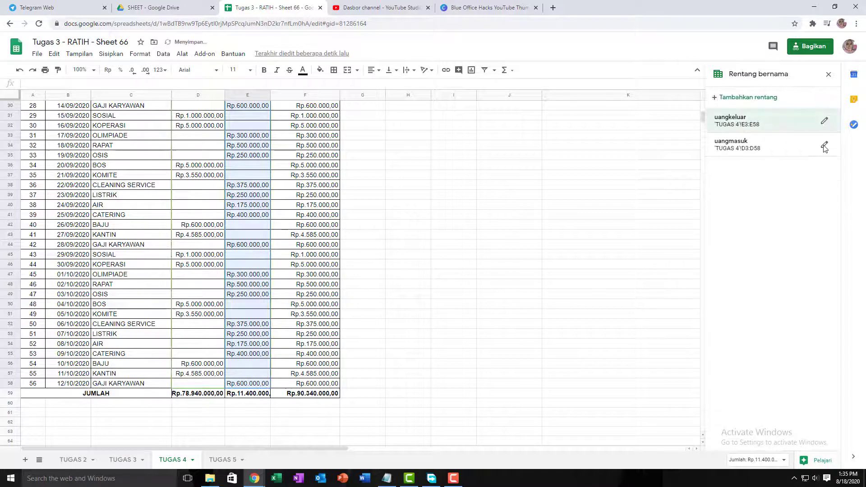
- Define the JUMLAH cells F3:F58 on sheet TUGAS 4 as a named range called jumlah
scroll(406, 284, "up", 6)
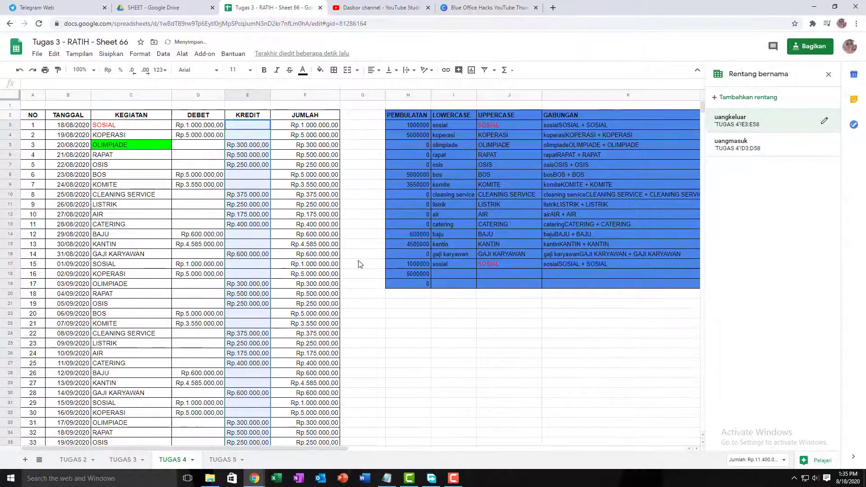
key("Right")
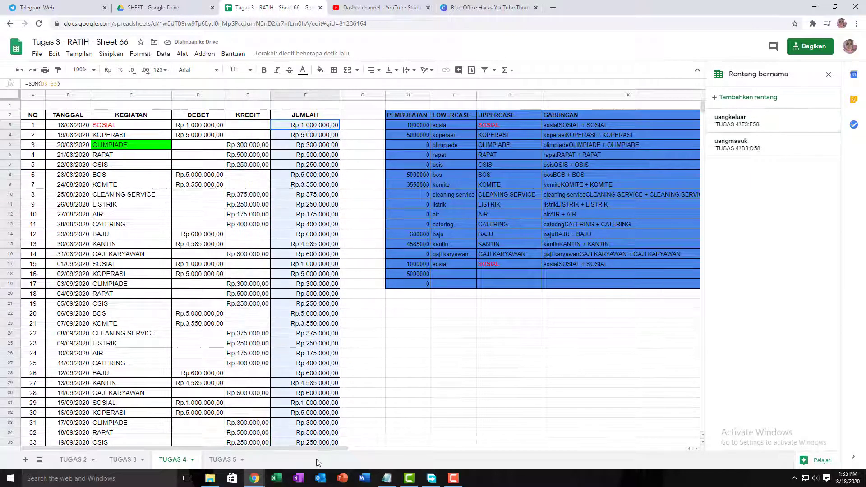
scroll(320, 441, "down", 10)
left_click(325, 313, "shift")
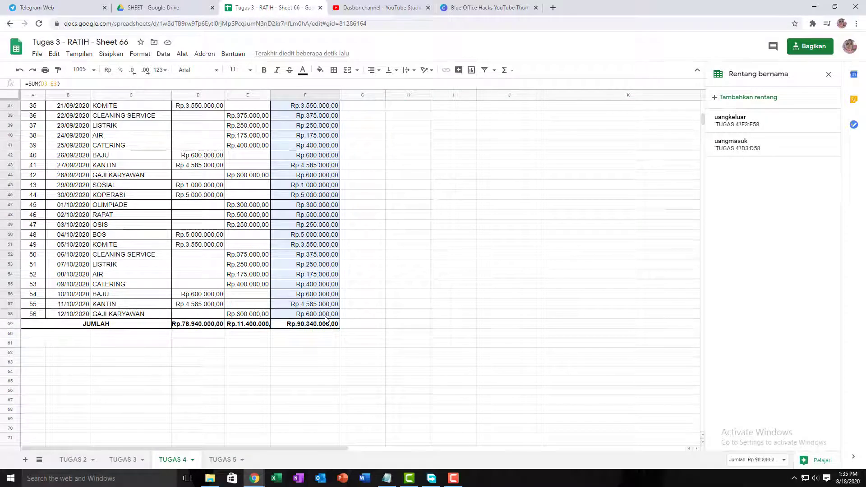
right_click(322, 293)
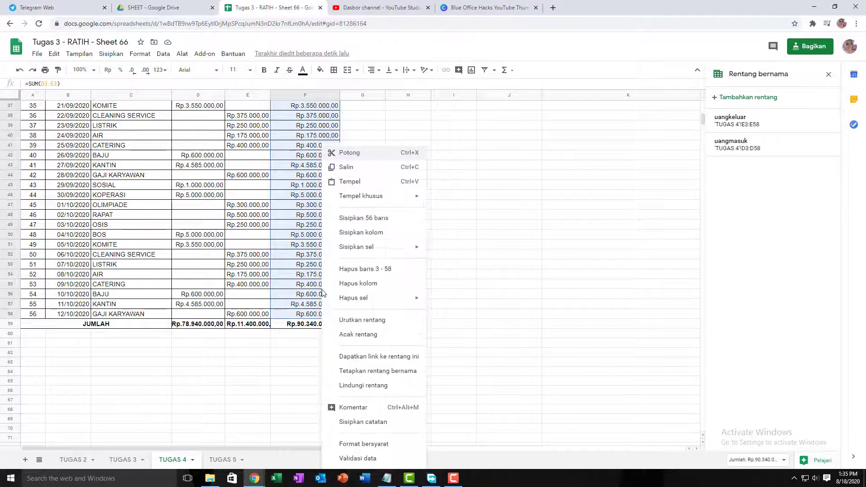
left_click(355, 371)
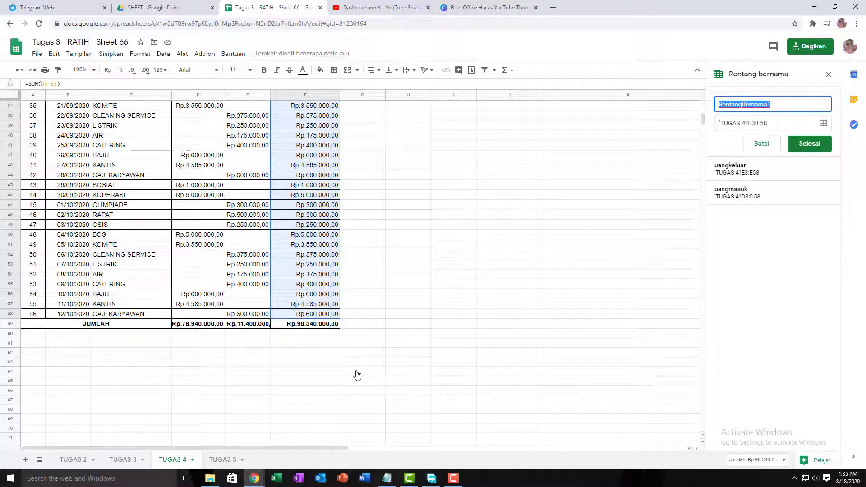
type("jumlah")
left_click(809, 144)
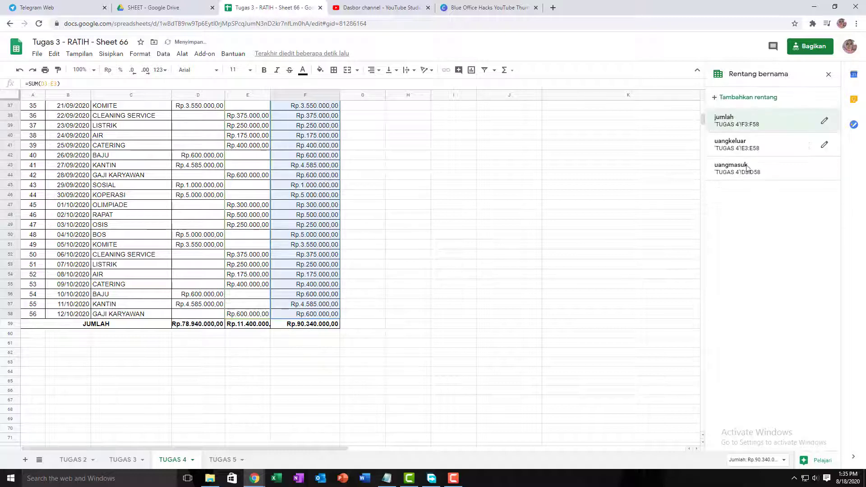
- Sum the named range uangkeluar in cell C2 of TUGAS 5
left_click(221, 460)
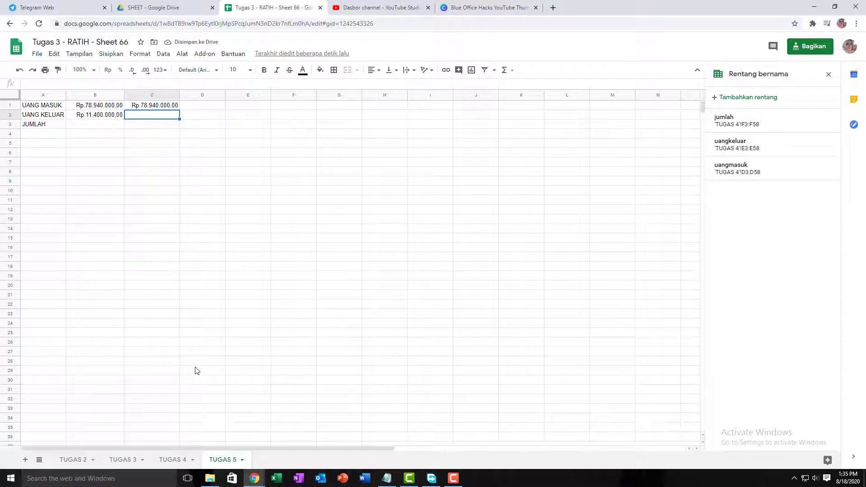
type("=su")
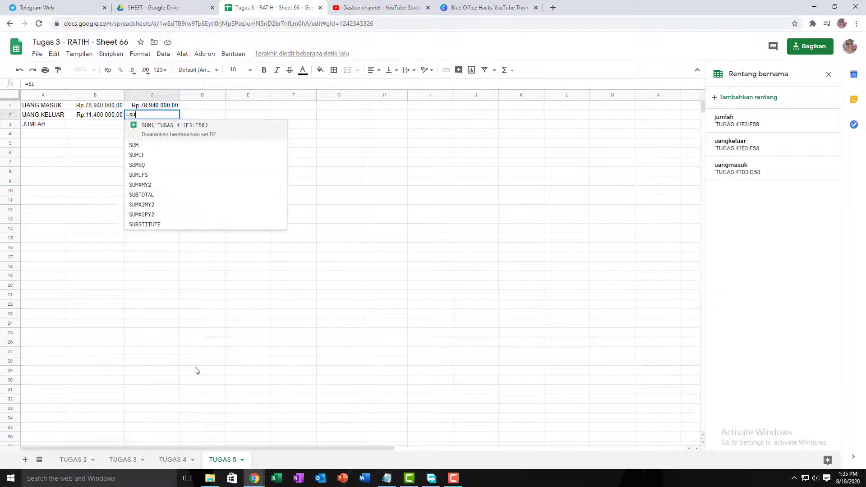
type("m(")
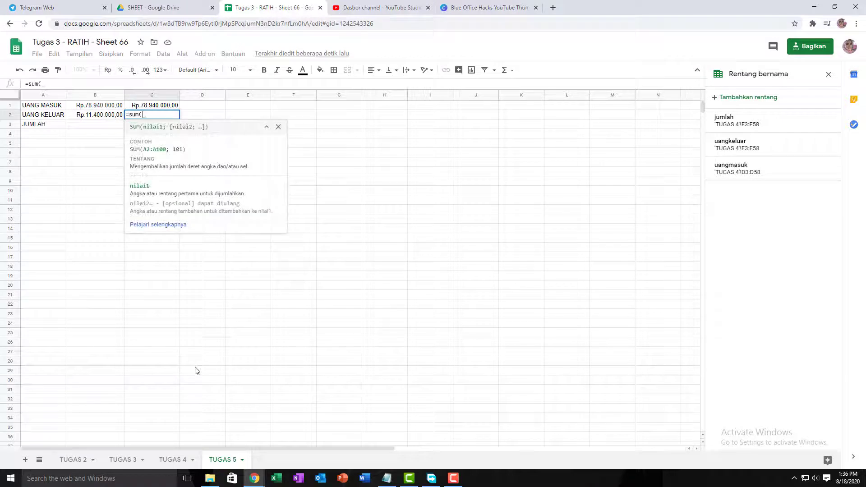
type("ua")
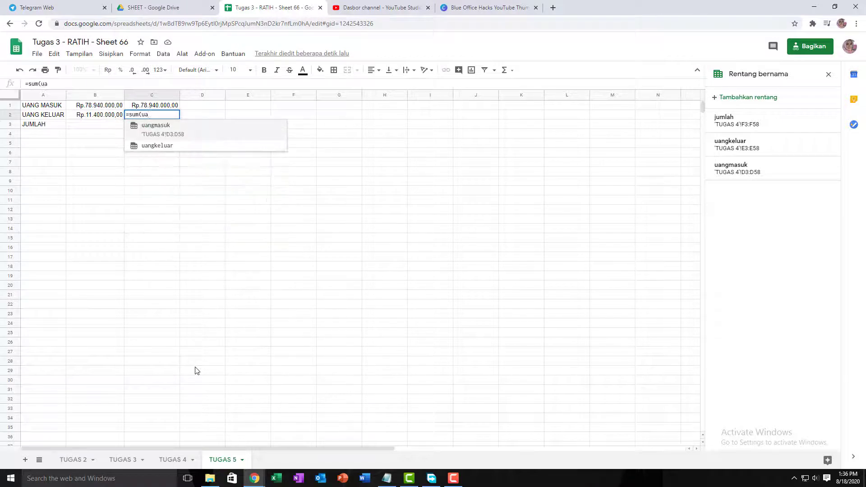
left_click(212, 152)
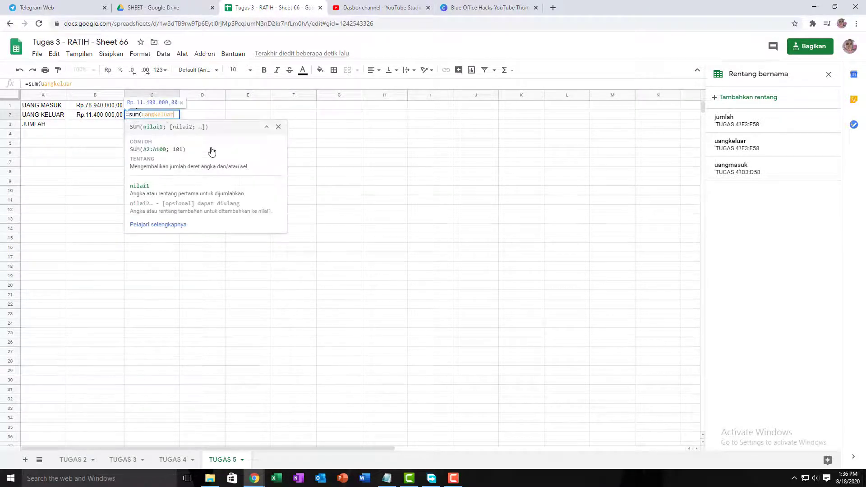
type(")")
key("Return")
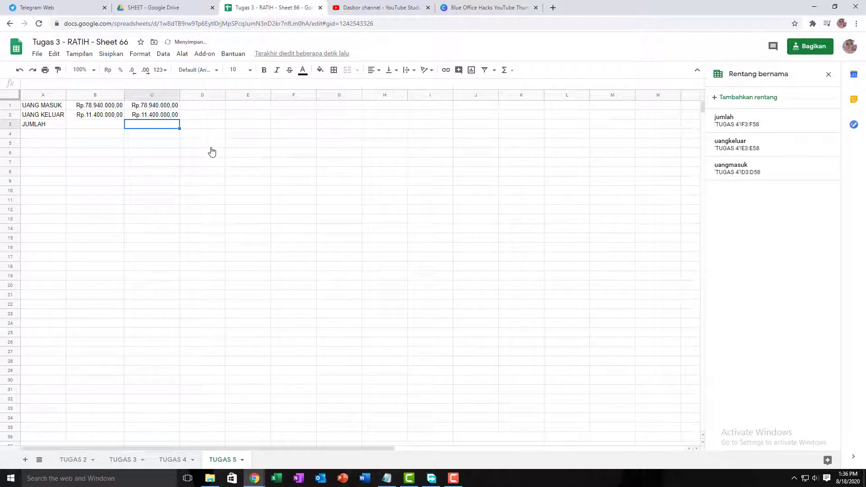
- Sum the named range jumlah in cell C3 of TUGAS 5, and select the three totals C1:C3
type("=")
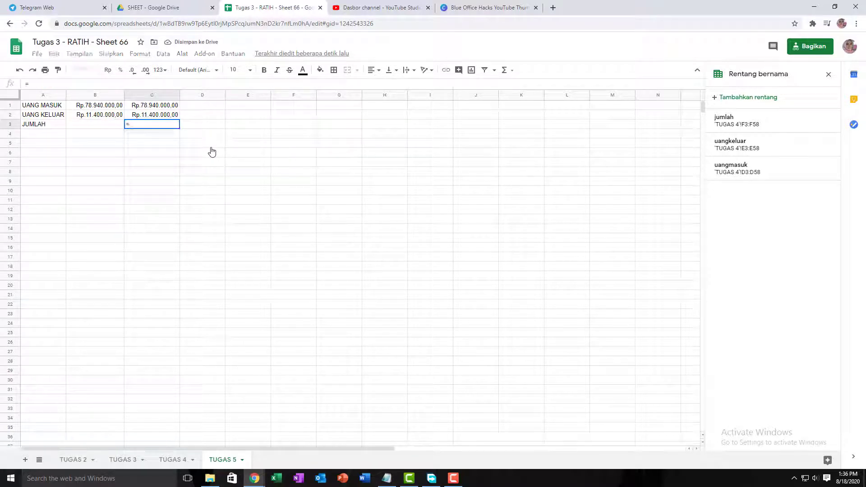
type("sum")
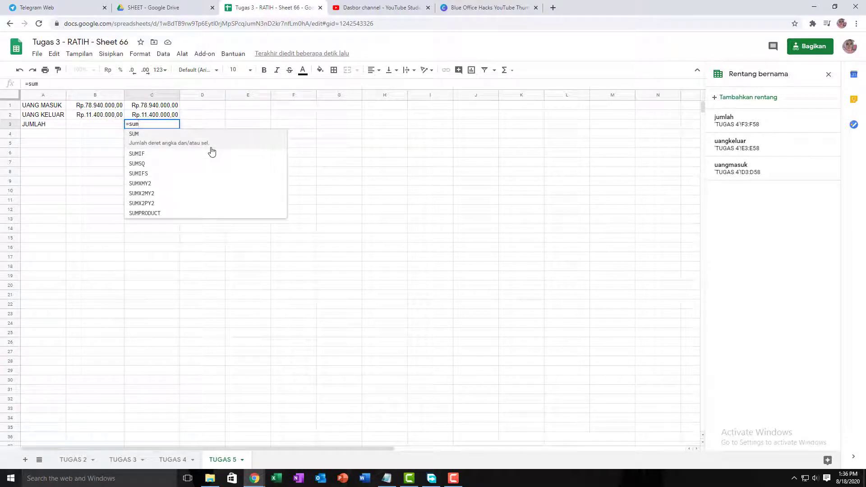
type("(")
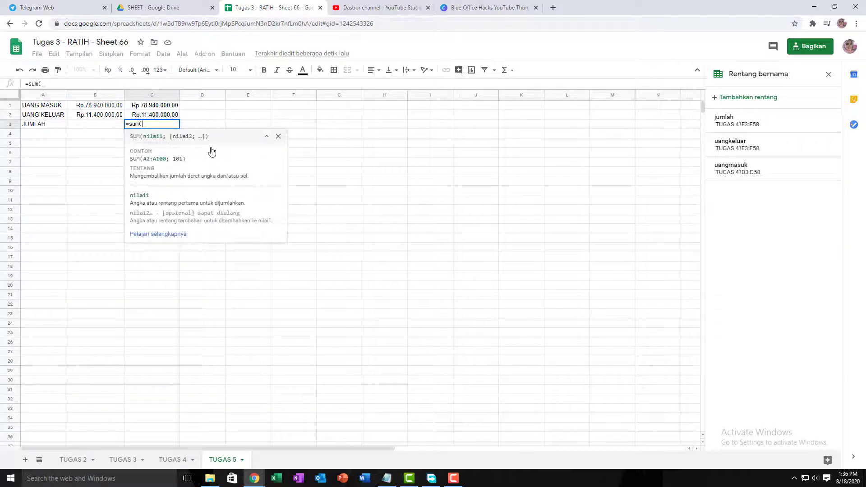
type("ju")
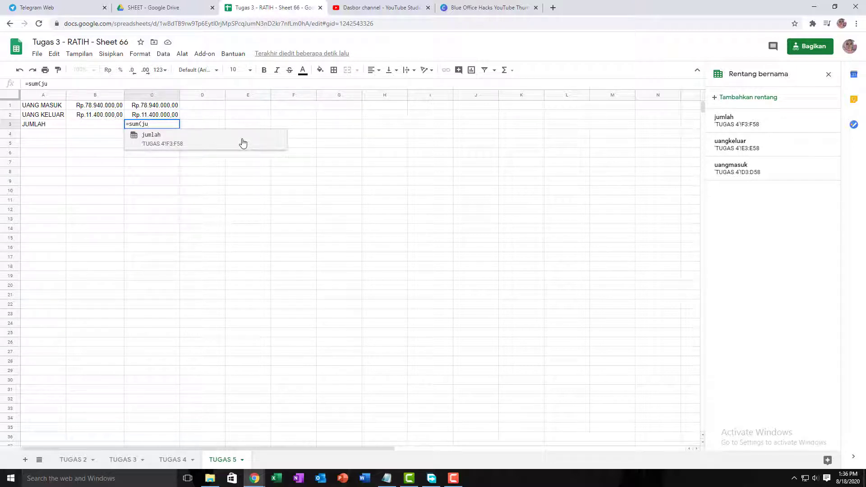
left_click(243, 143)
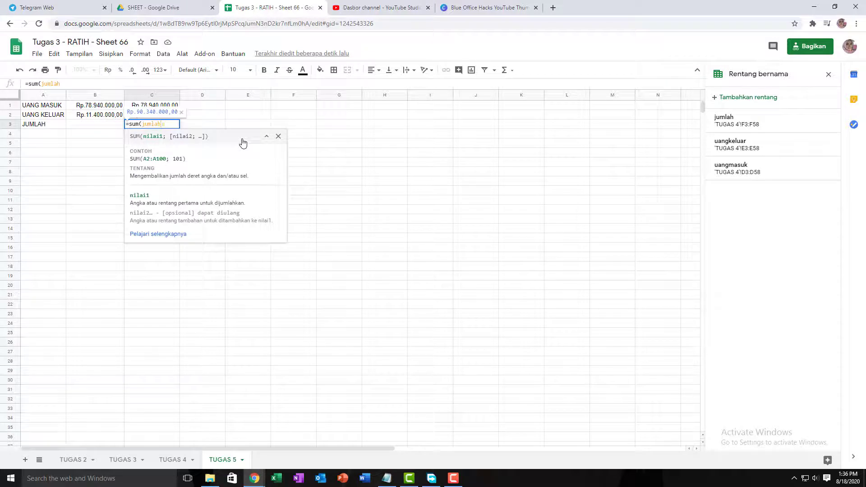
type(")")
key("Return")
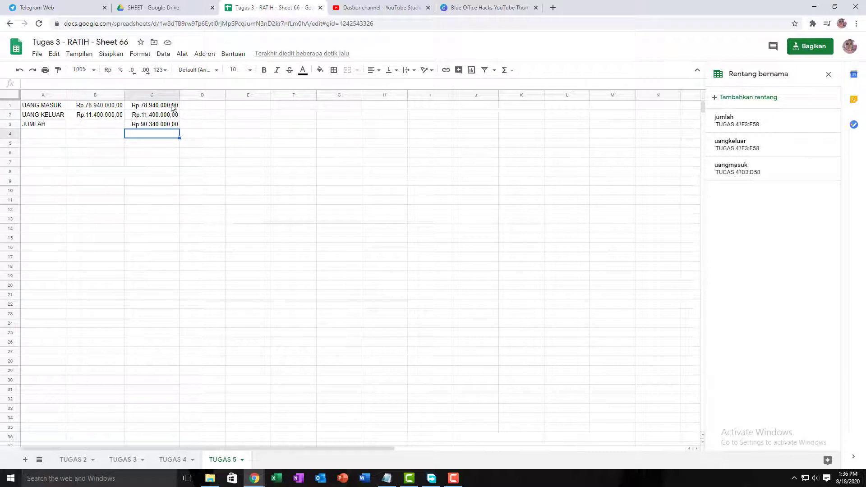
left_click_drag(171, 108, 173, 126)
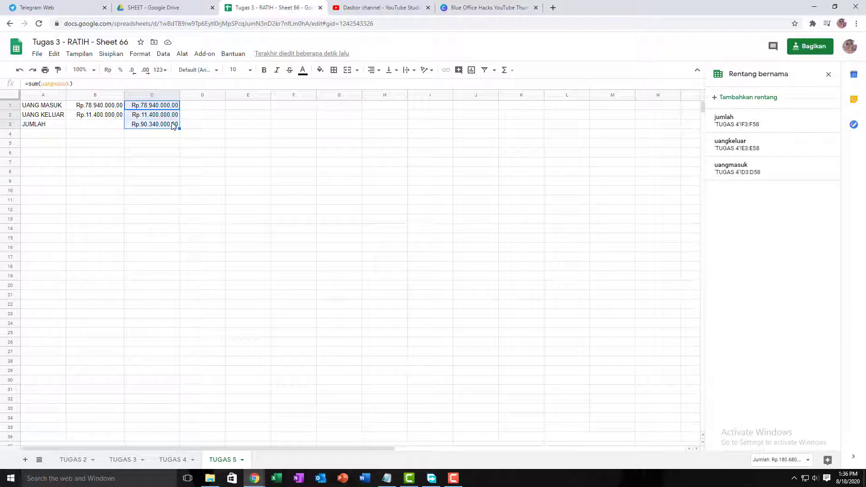
- Copy the three totals C1:C3 on TUGAS 5 and paste them as values only into D1:D3
right_click(173, 124)
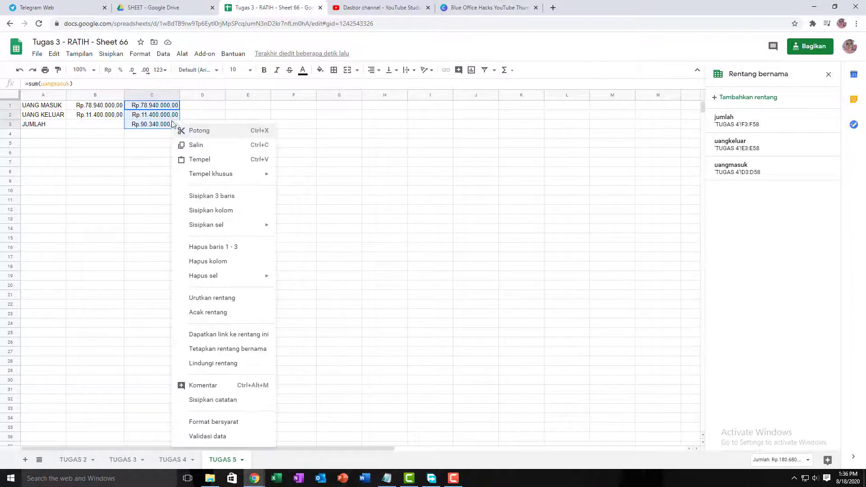
left_click(194, 145)
left_click(208, 109)
right_click(208, 108)
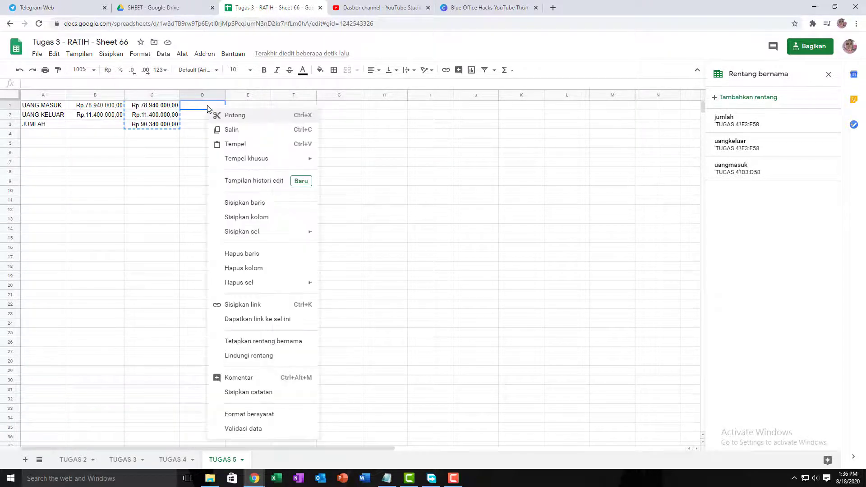
mouse_move(284, 242)
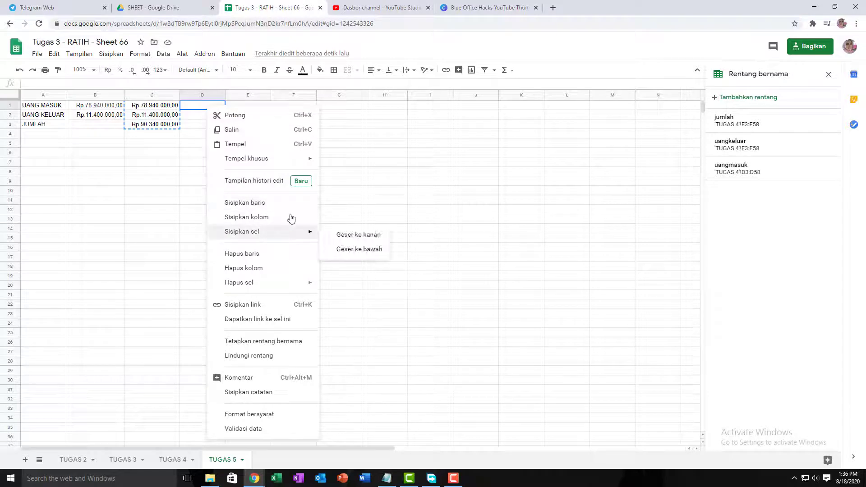
mouse_move(296, 162)
left_click(352, 166)
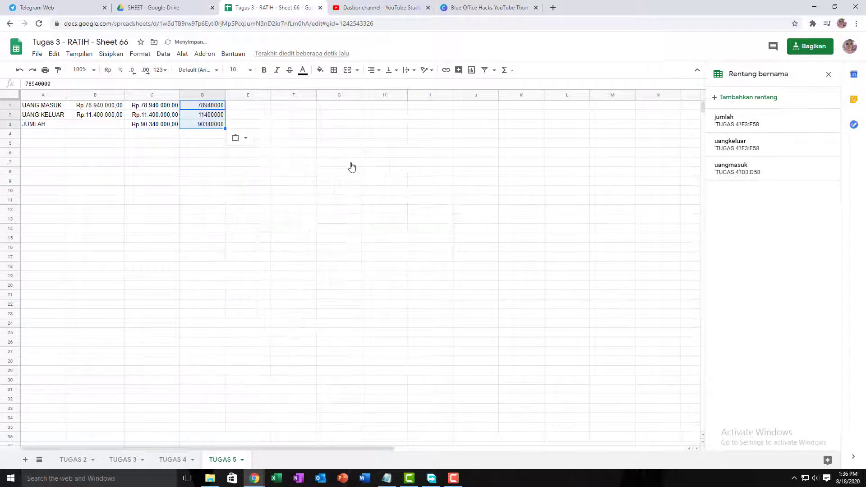
left_click(250, 190)
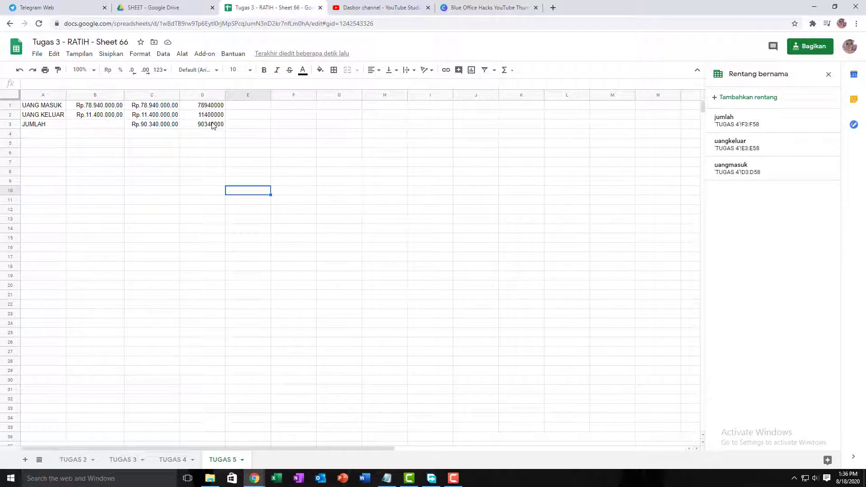
- On TUGAS 4, enter 600000, 500000, 700000, 152000, 4560000 in D61:D65 and 123000, 245000, 263500, 546600, 779630 in E61:E65, and recheck the TUGAS 5 totals
left_click(181, 460)
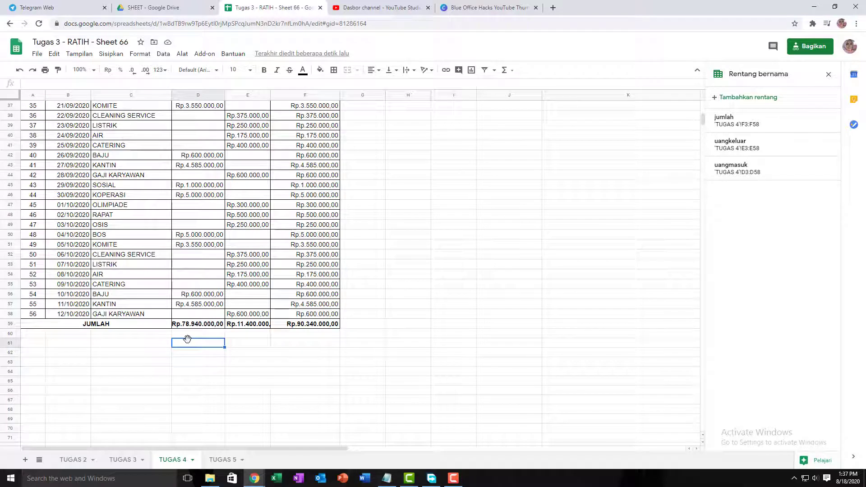
type("600000")
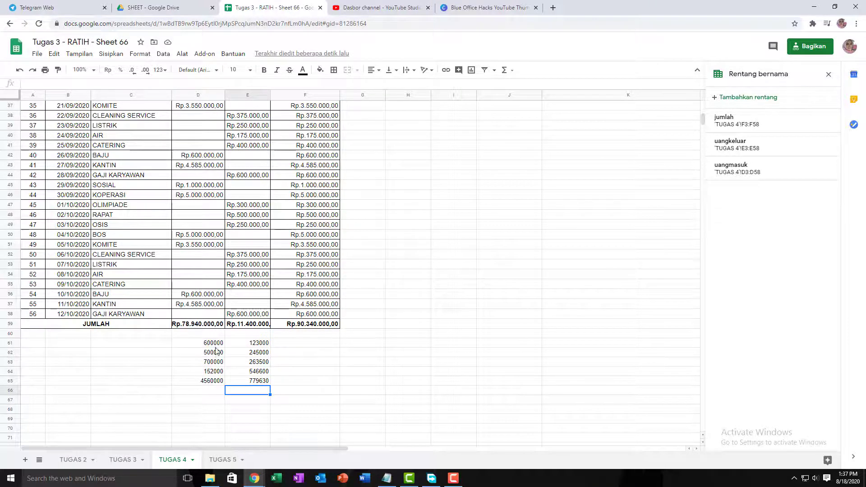
left_click(218, 343)
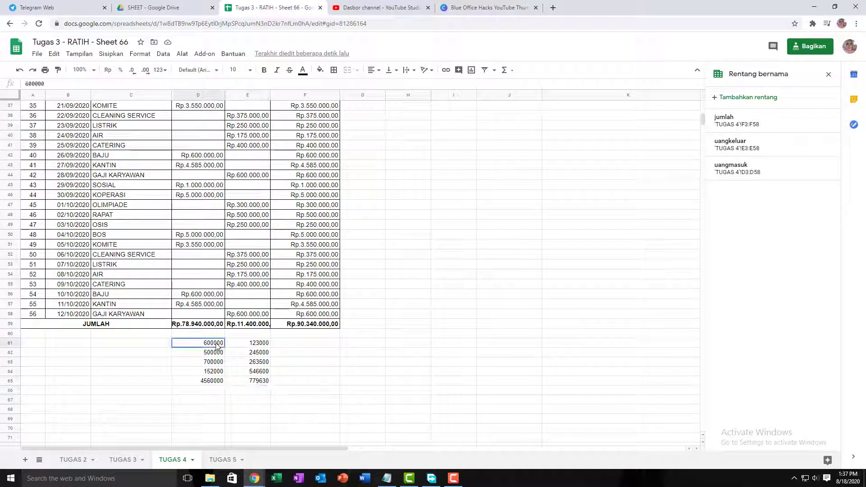
left_click(224, 459)
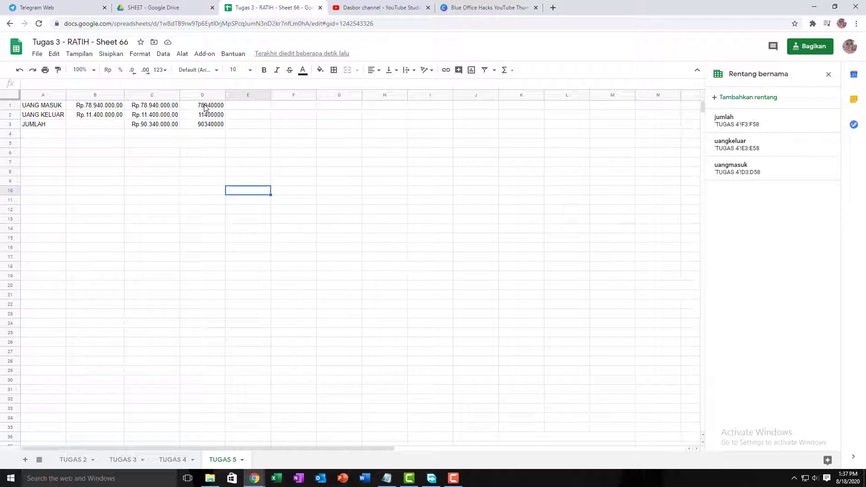
mouse_move(745, 139)
- Return to sheet TUGAS 4 and extend the named range uangmasuk to 'TUGAS 4'!D3:D999
left_click(170, 459)
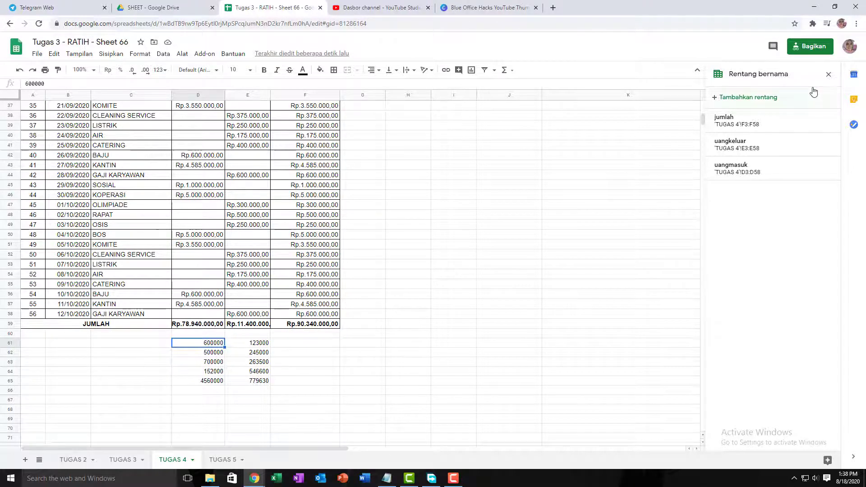
left_click(763, 125)
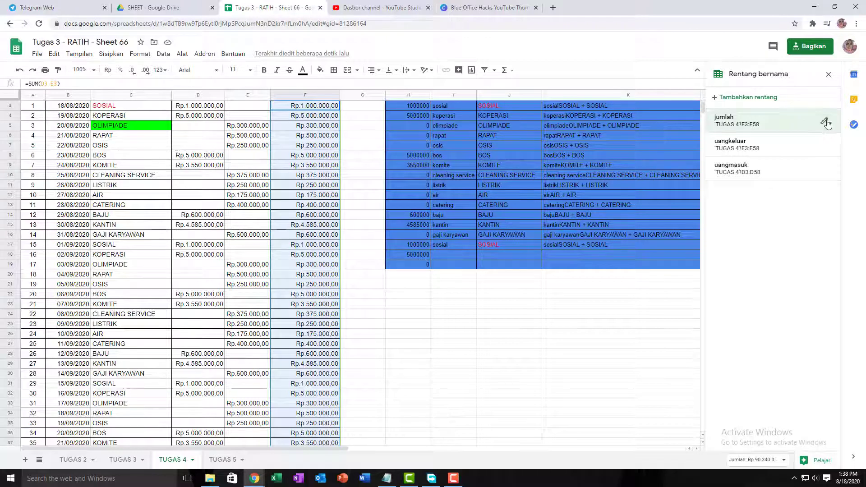
left_click(825, 170)
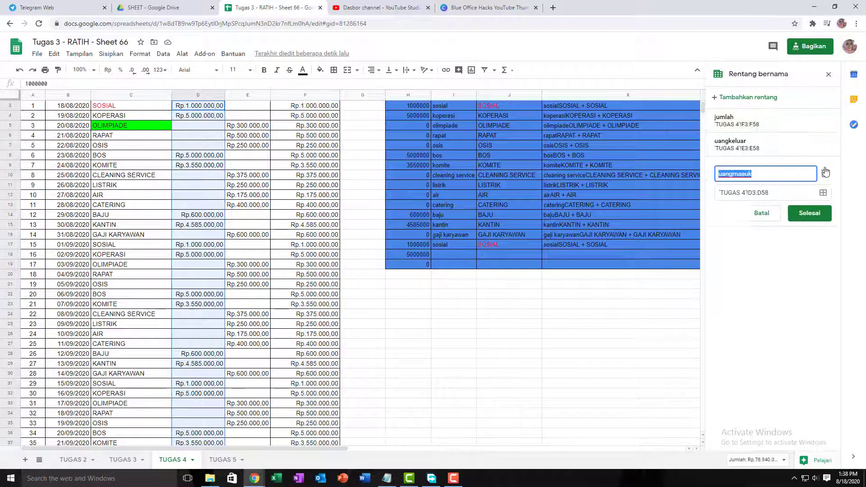
left_click(792, 192)
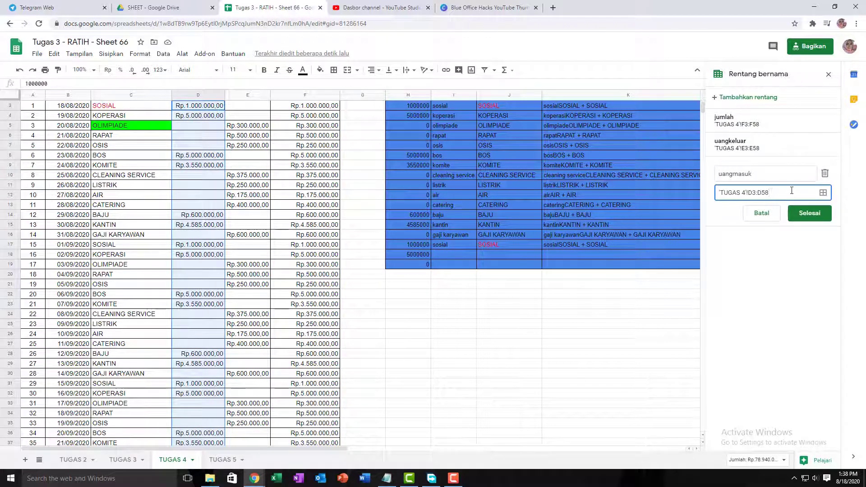
key("BackSpace")
key("BackSpace")
key("Return")
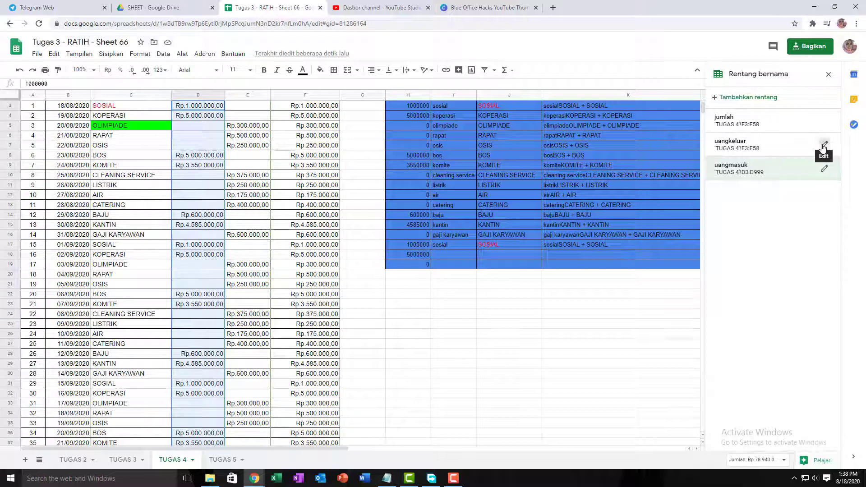
- Extend the named range uangkeluar to 'TUGAS 4'!E3:E999
left_click(823, 147)
left_click(796, 166)
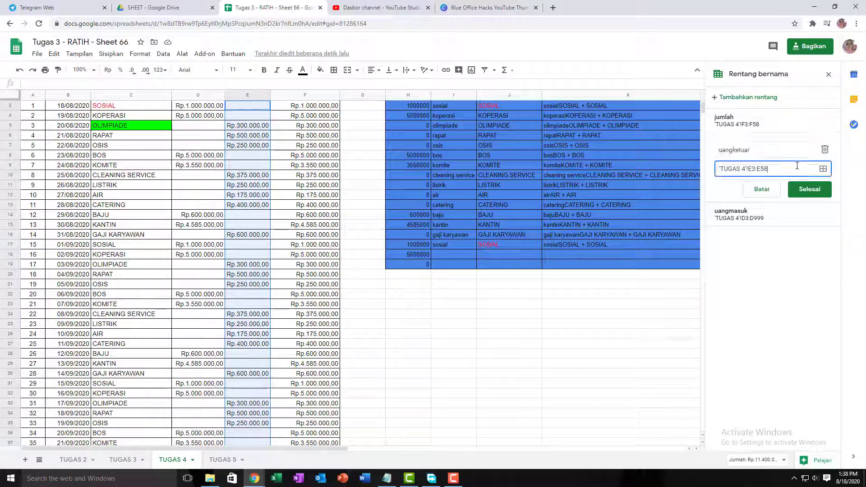
key("BackSpace")
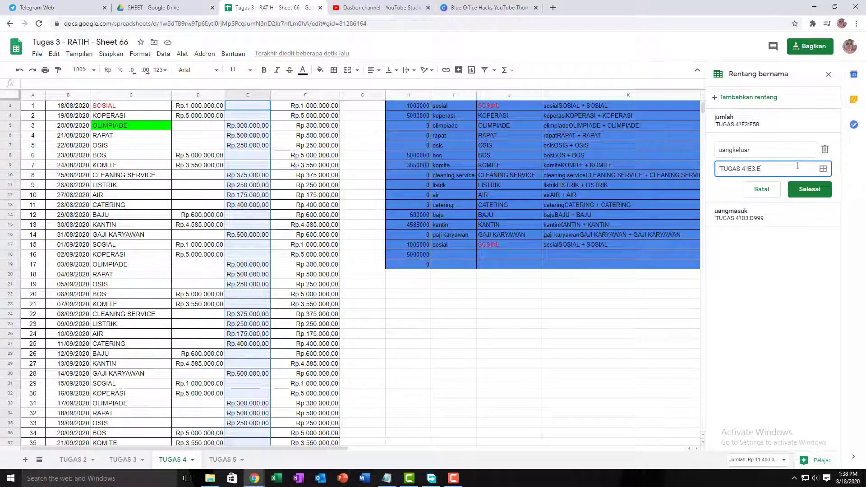
key("Return")
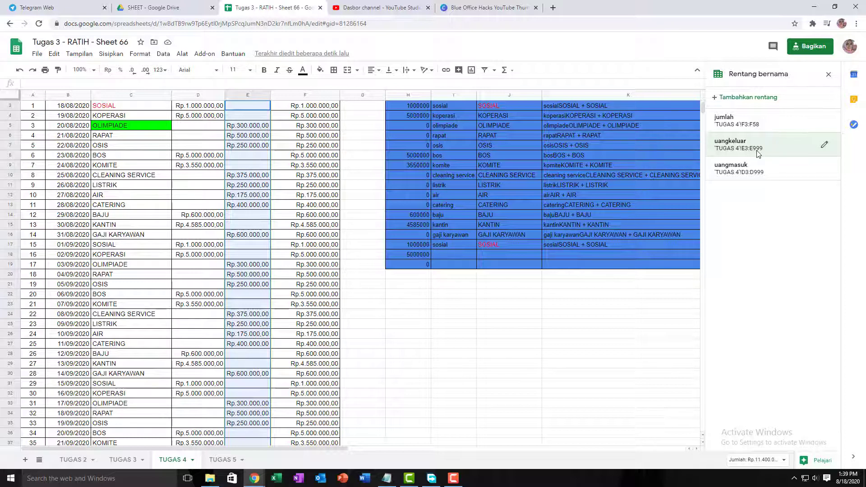
- Extend the named range jumlah to 'TUGAS 4'!F3:F999
left_click(825, 119)
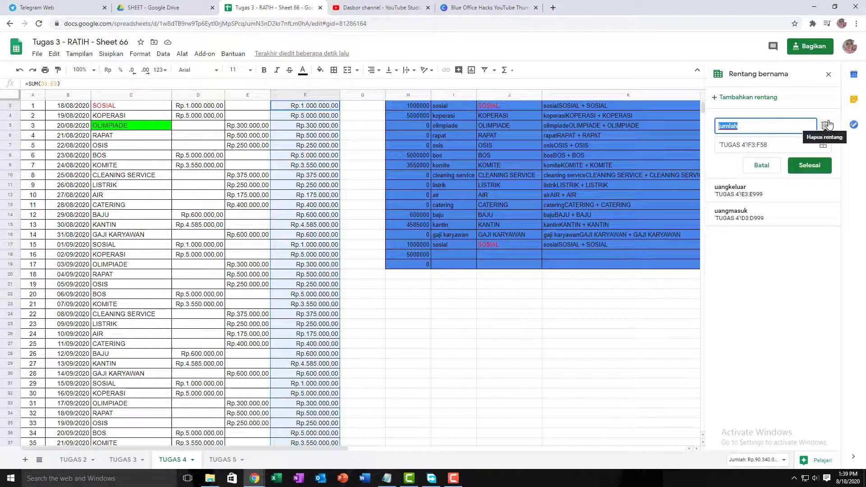
left_click(795, 147)
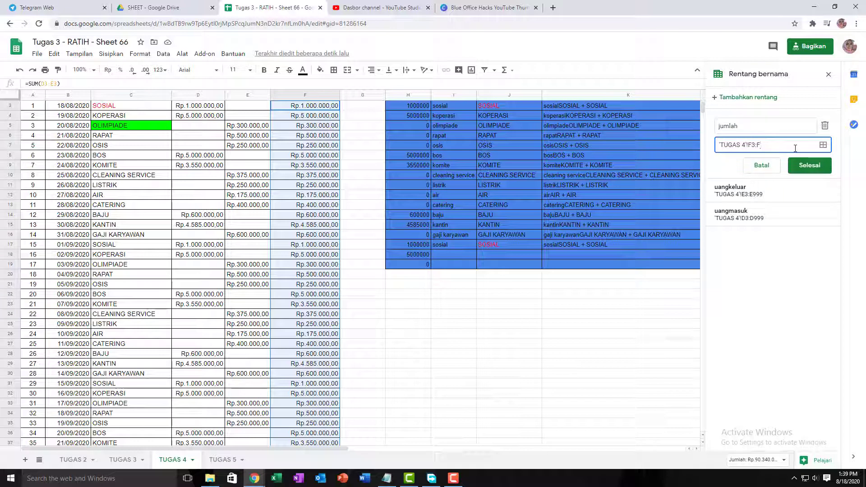
type("999")
left_click(807, 165)
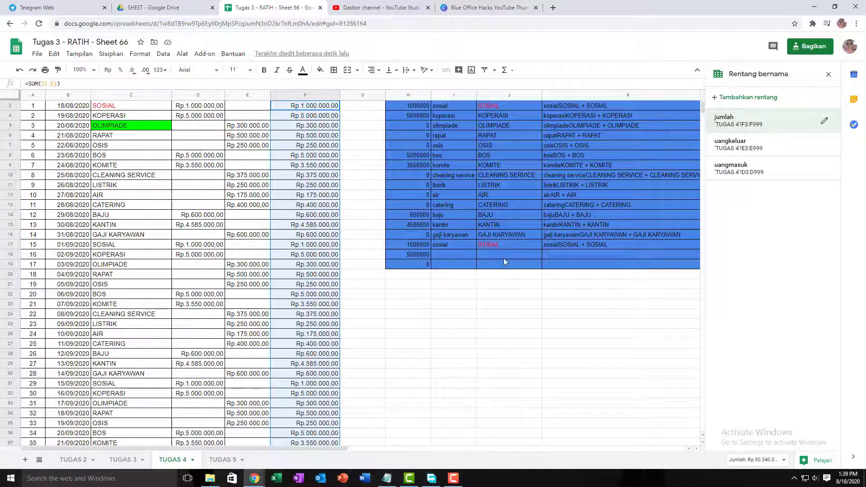
- Sum the extended named range uangmasuk in cell E1 of TUGAS 5
left_click(223, 459)
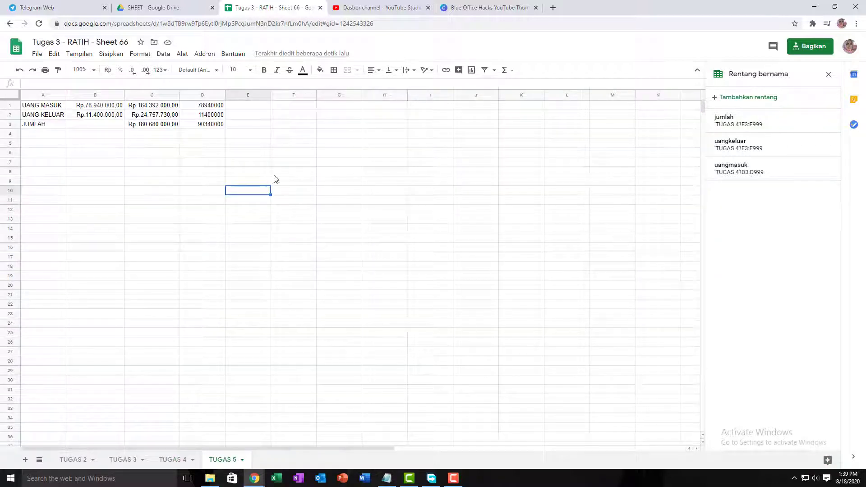
left_click(262, 110)
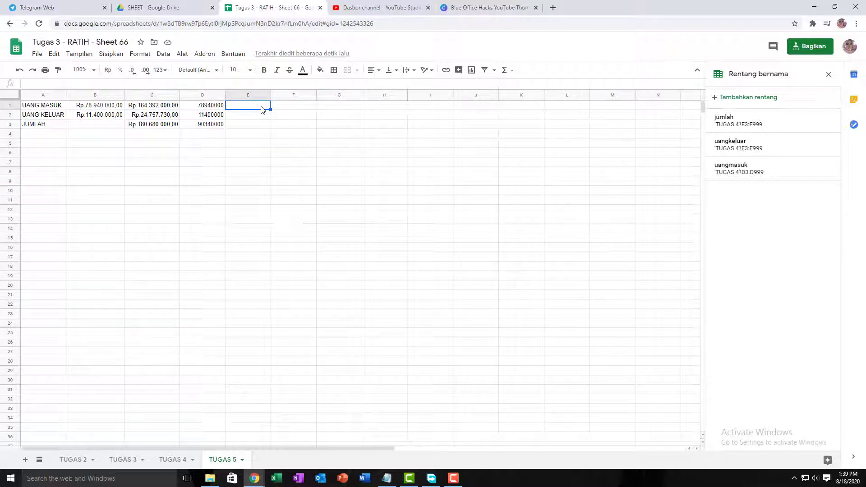
type("=su")
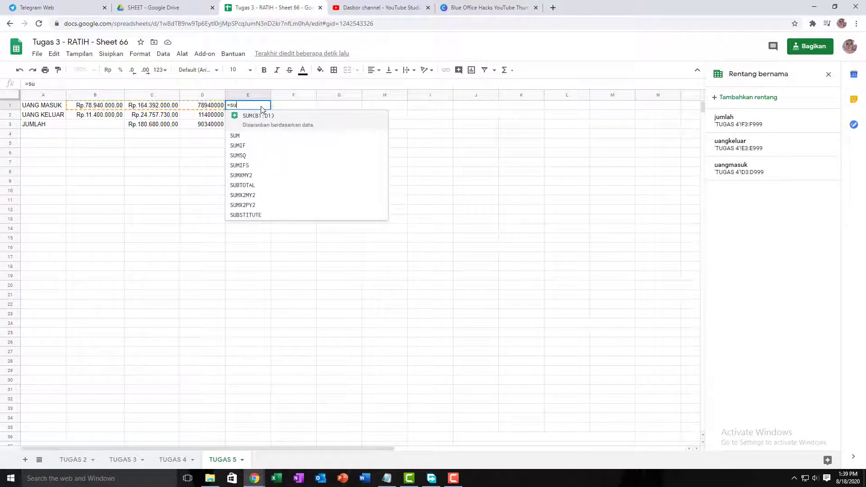
type("m(")
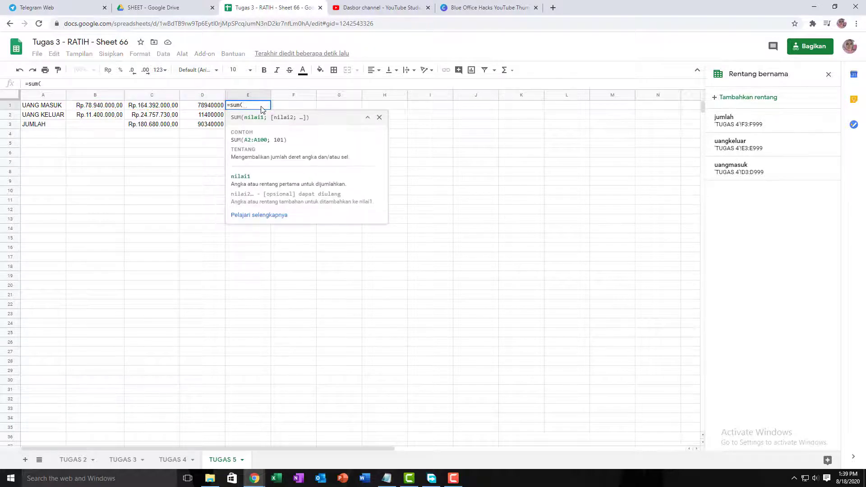
type("uan")
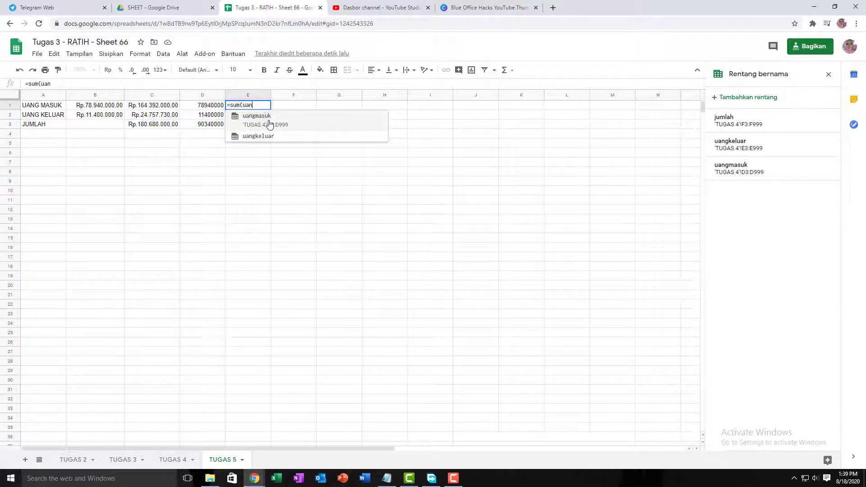
left_click(269, 123)
type(")")
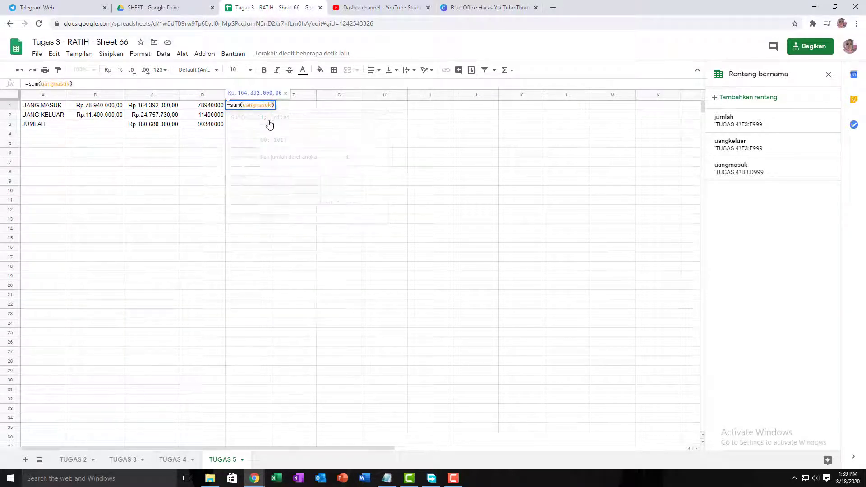
key("Return")
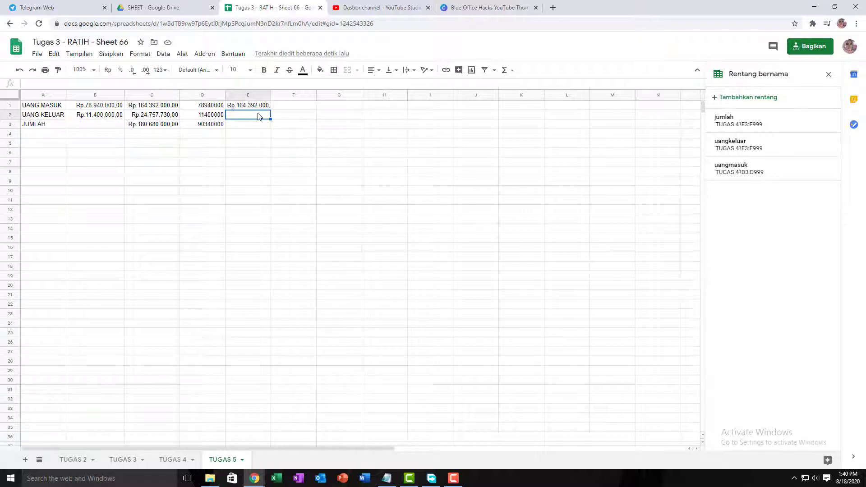
- Sum the extended named range uangkeluar in cell E2 of TUGAS 5
type("=sum")
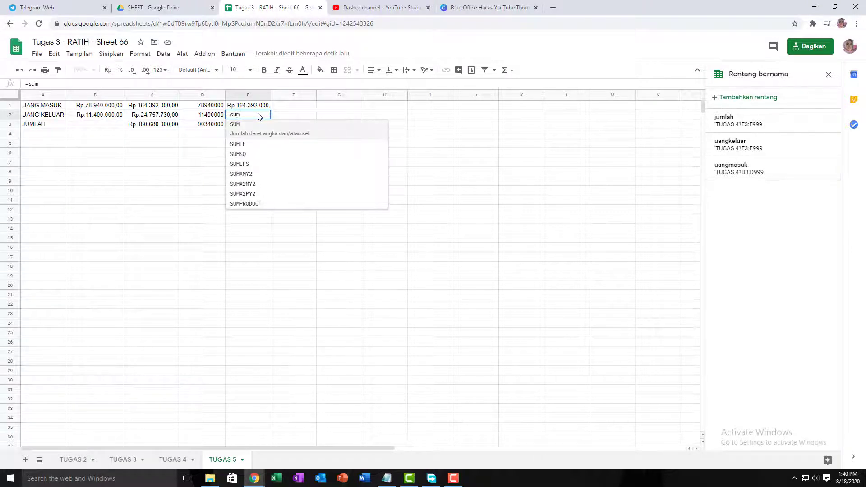
type("(ua")
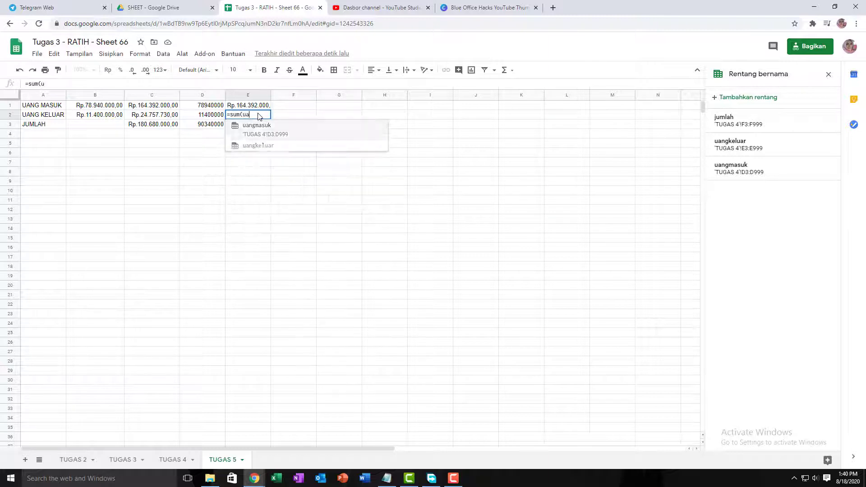
left_click(288, 148)
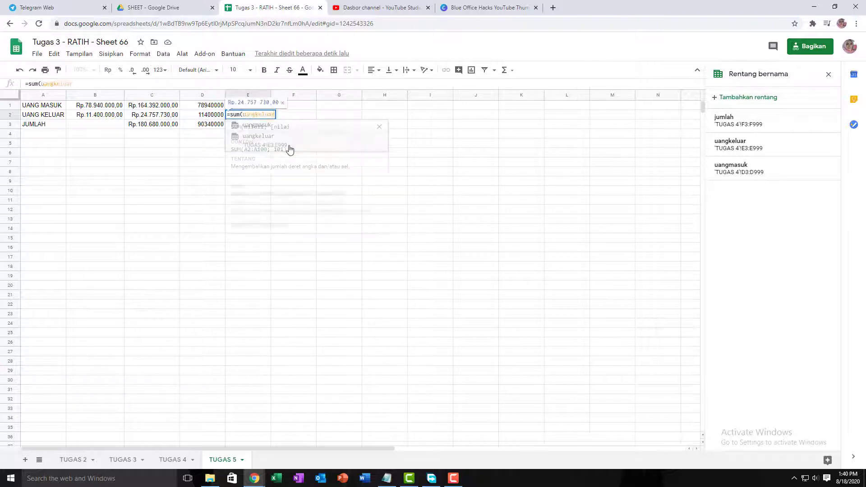
key("Return")
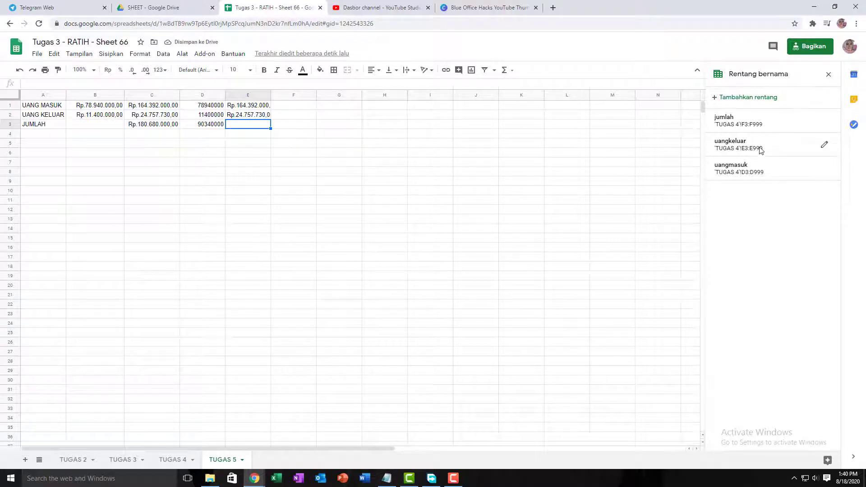
- Examine how far the named ranges reach below the table on TUGAS 4, and return to TUGAS 5
left_click(182, 459)
scroll(182, 396, "down", 10)
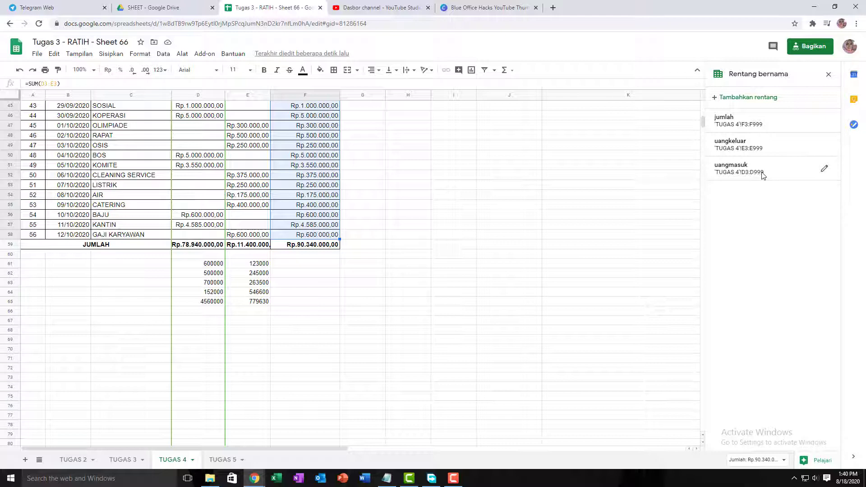
left_click(215, 459)
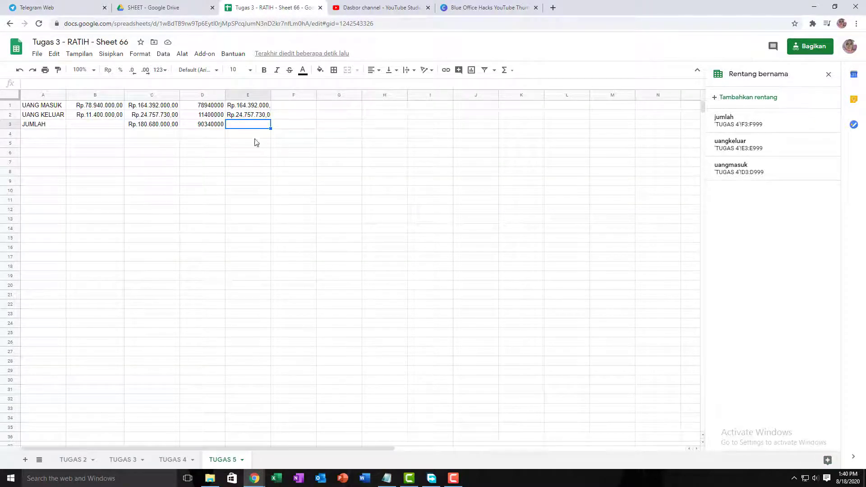